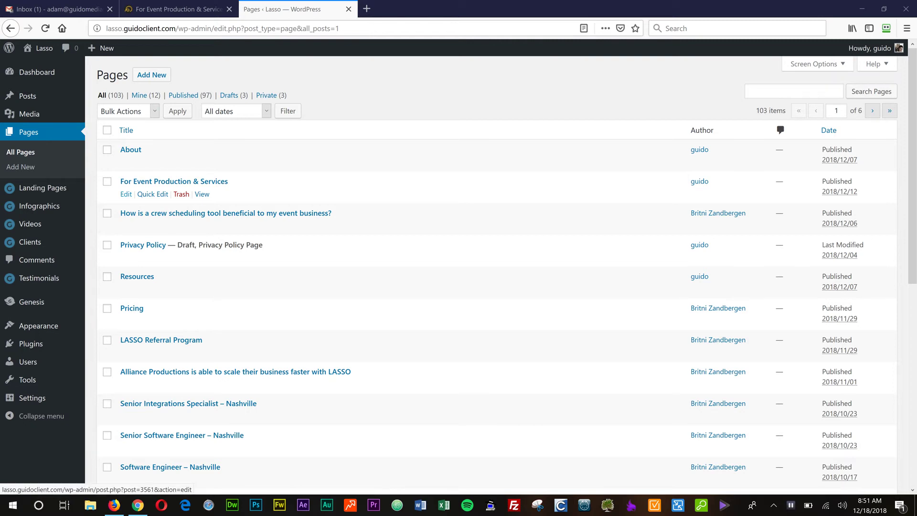
Open the "For Event Production & Services" page for editing and look through its blocks from the title to the end
click(126, 194)
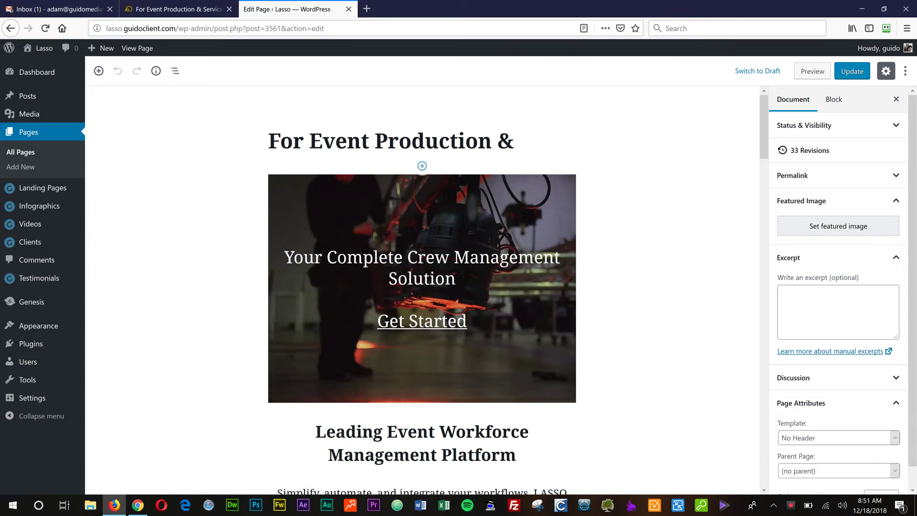
scroll(422, 286, down, 10)
scroll(422, 287, down, 15)
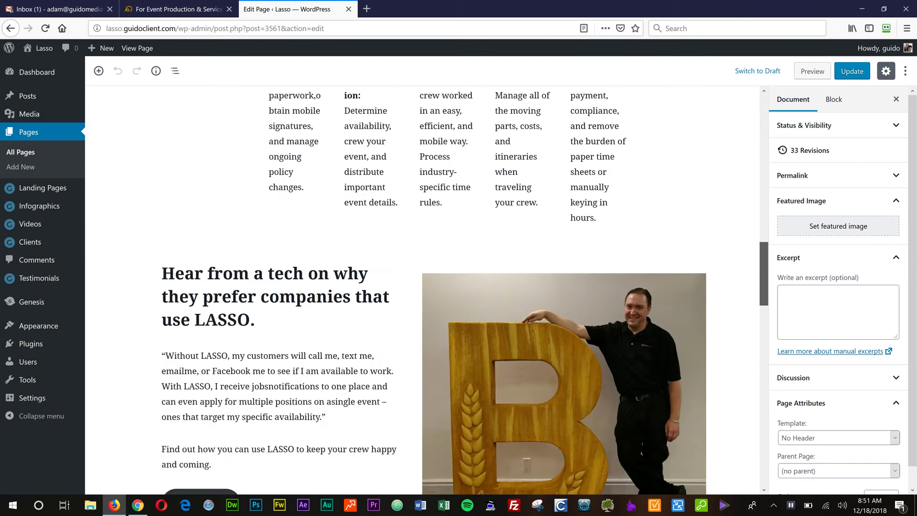
scroll(422, 287, down, 5)
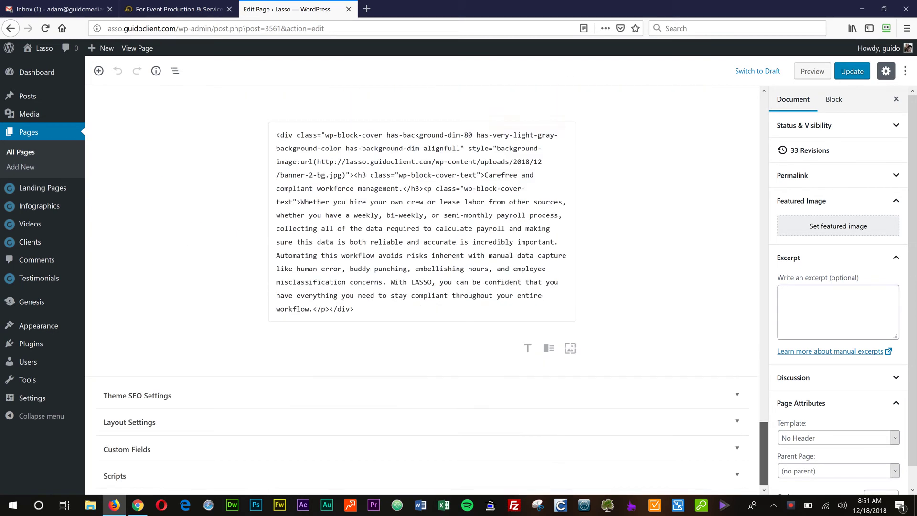
scroll(422, 286, up, 20)
scroll(422, 287, up, 5)
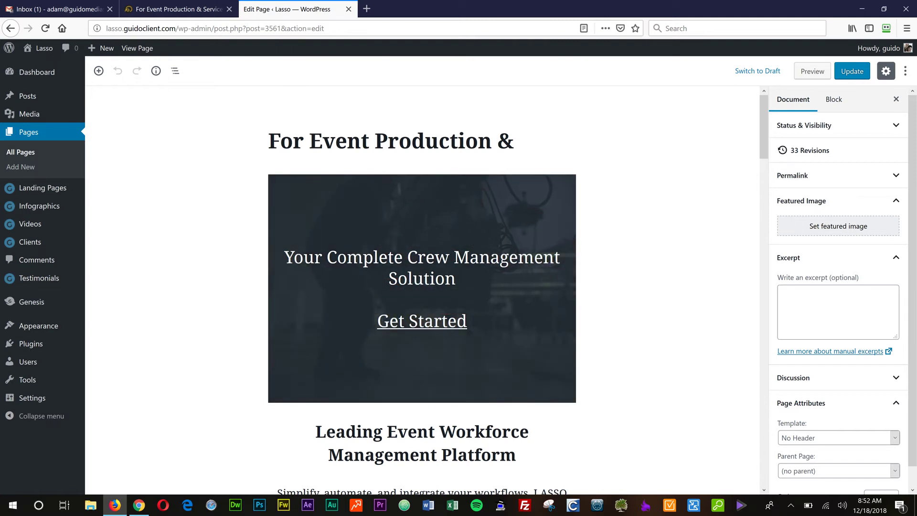
click(519, 141)
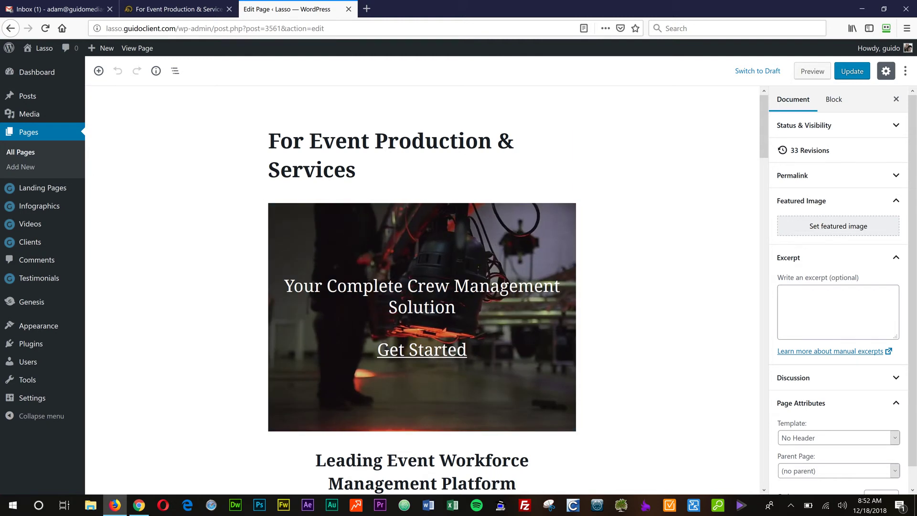
scroll(422, 286, down, 2)
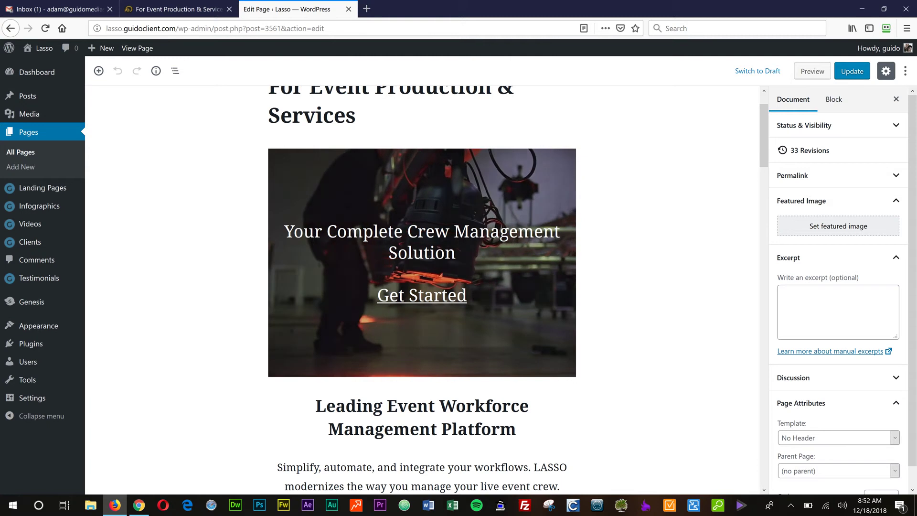
scroll(422, 287, up, 1)
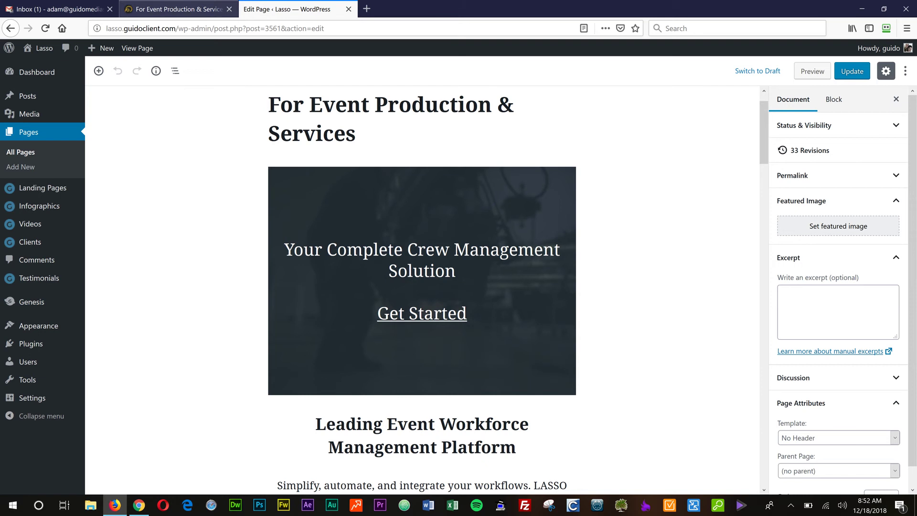
Reload the live Event Production & Services page, examine its banner headline, and return to the page editor
click(177, 9)
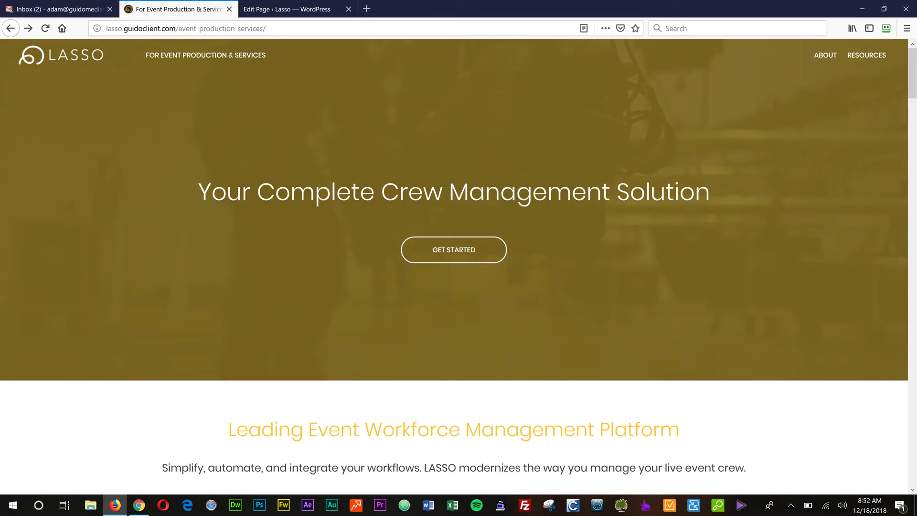
click(46, 29)
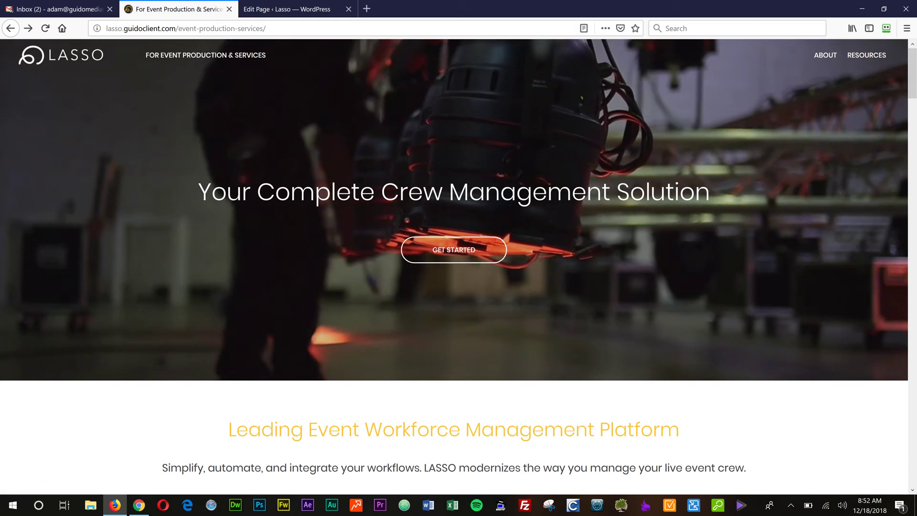
drag(198, 191, 709, 191)
key(ctrl+Tab)
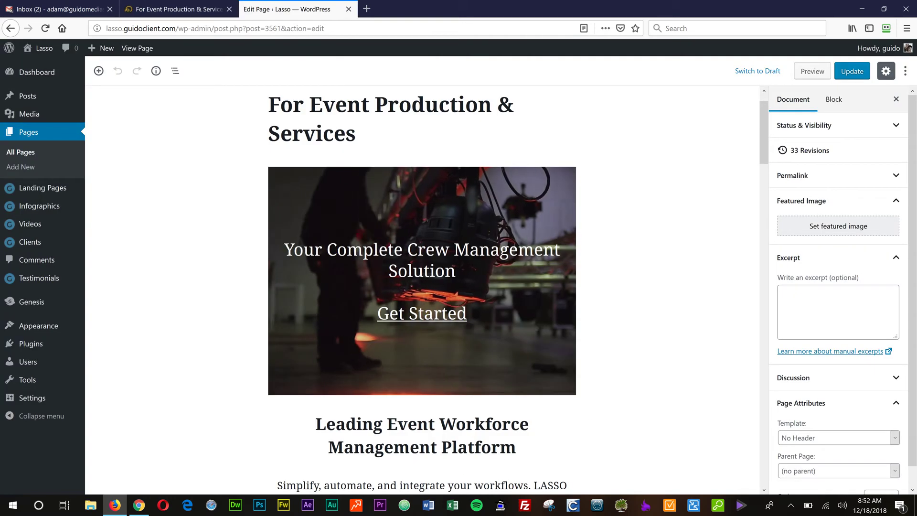
Review the available page templates without changing the selection, and compare the cover banner with the live page
click(838, 437)
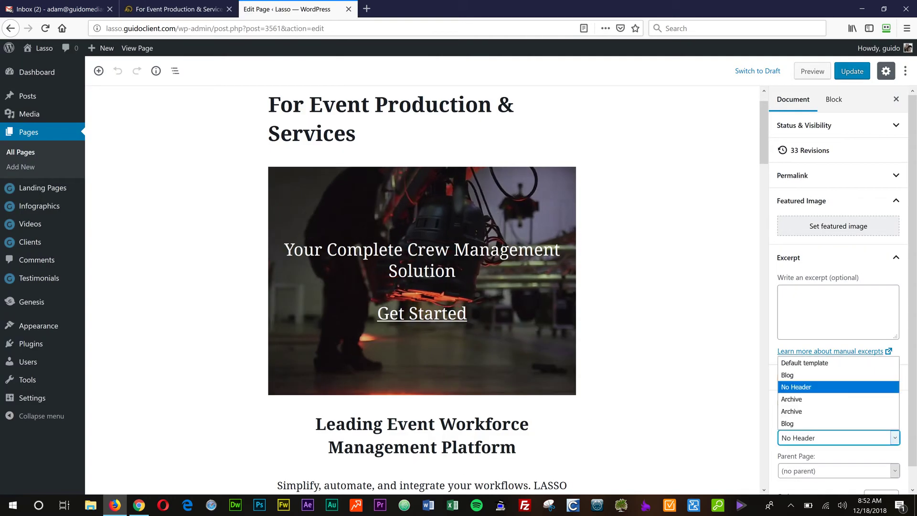
key(Escape)
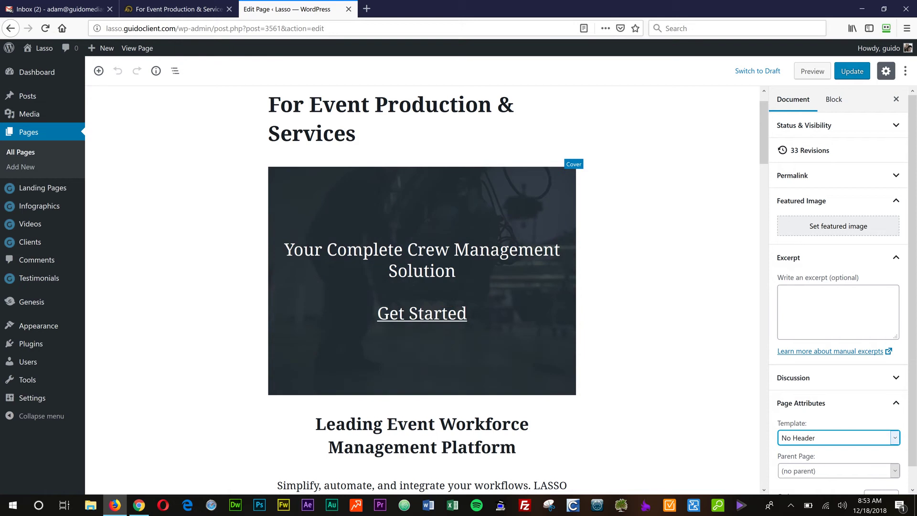
scroll(422, 286, down, 1)
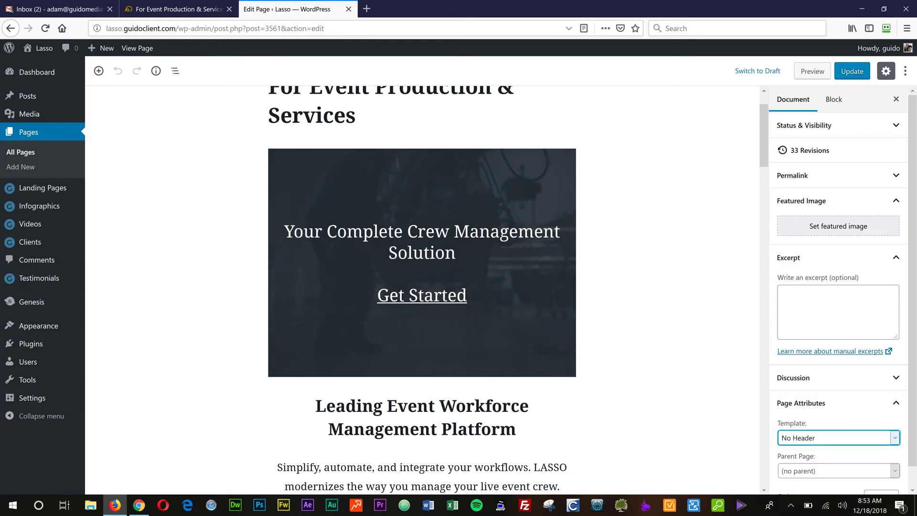
click(175, 10)
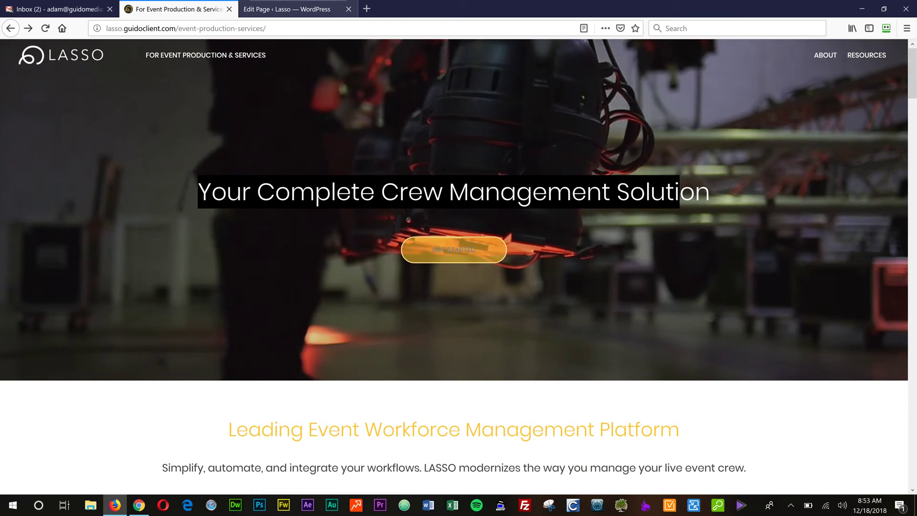
key(ctrl+Tab)
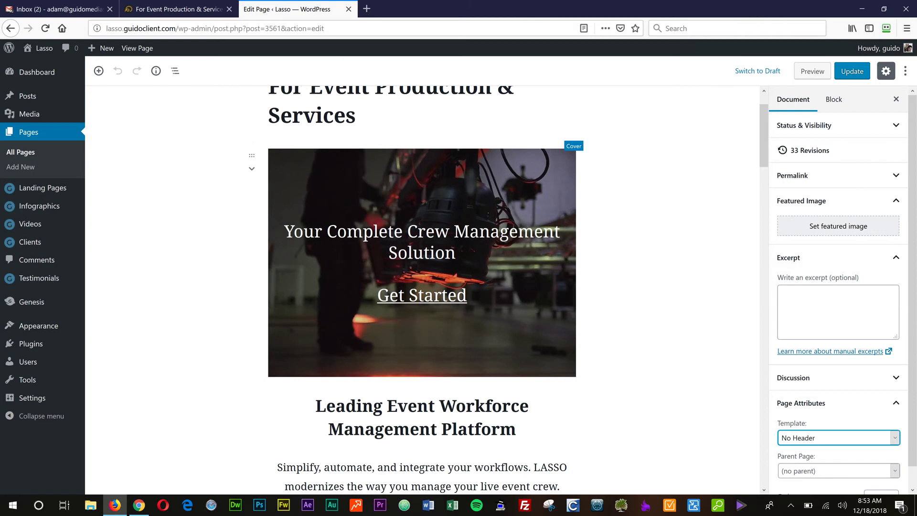
Inspect the cover block's headline, its Get Started link and its cover settings
drag(285, 232, 455, 249)
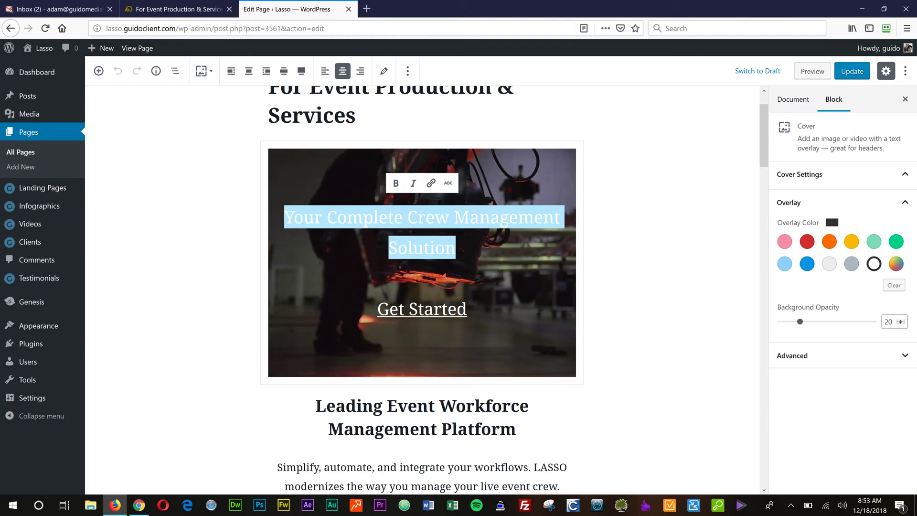
click(484, 222)
click(422, 304)
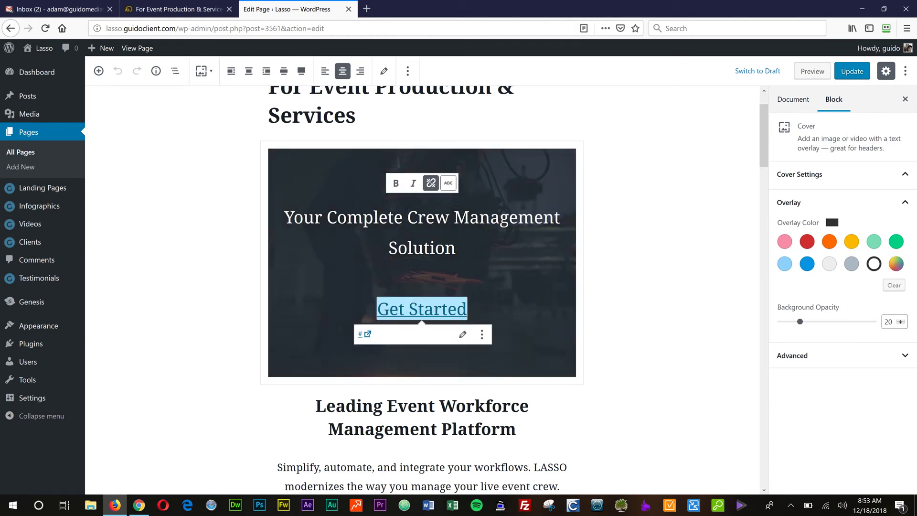
drag(422, 278, 285, 217)
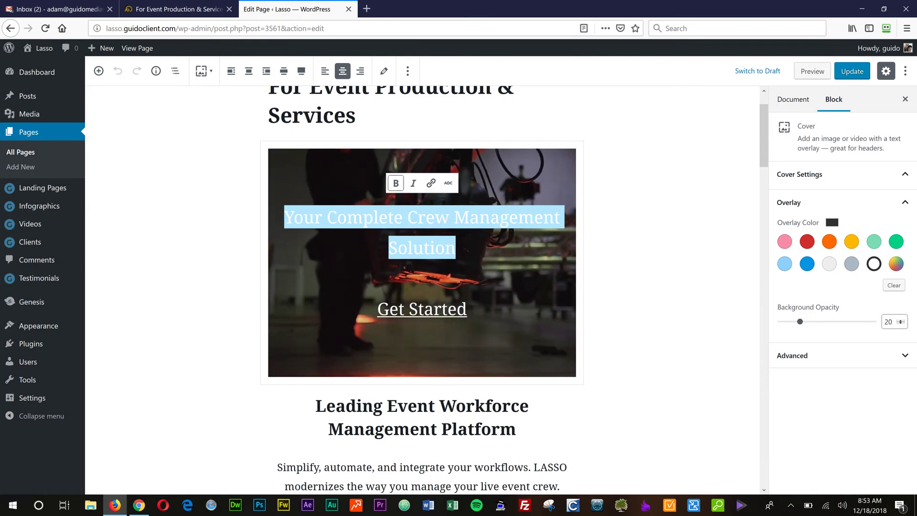
click(422, 278)
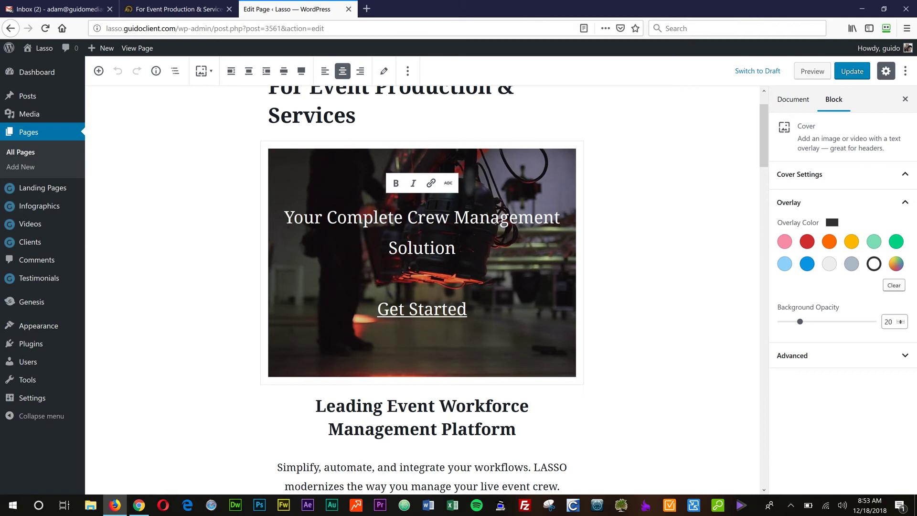
click(841, 173)
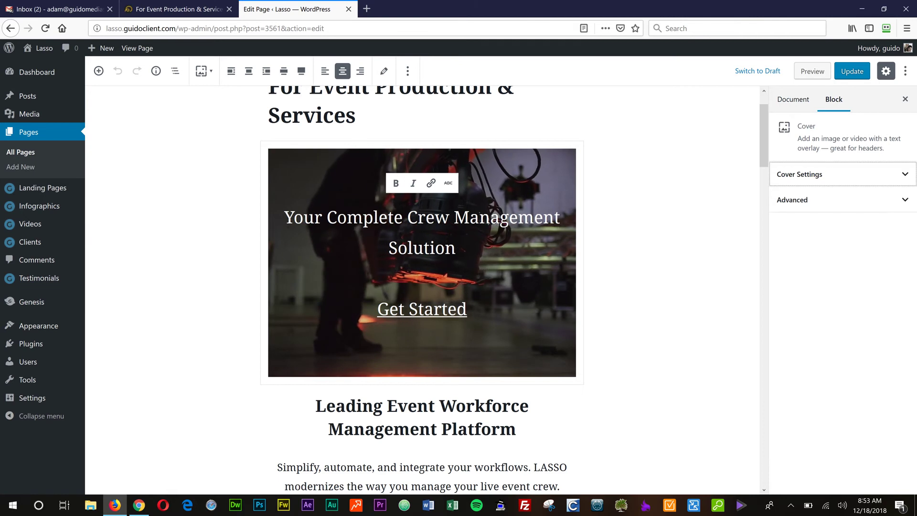
click(842, 174)
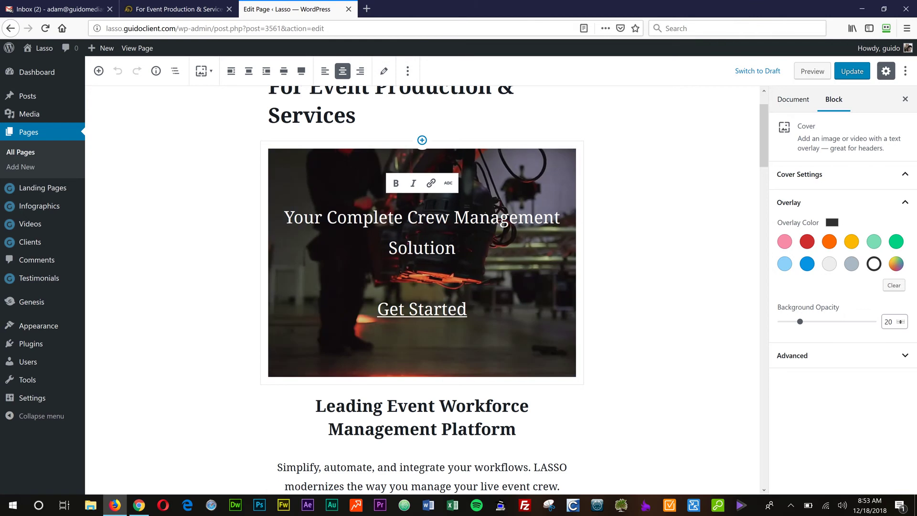
Try different overlay colors on the cover block, ending on yellow with the background opacity at 50
click(807, 241)
click(850, 241)
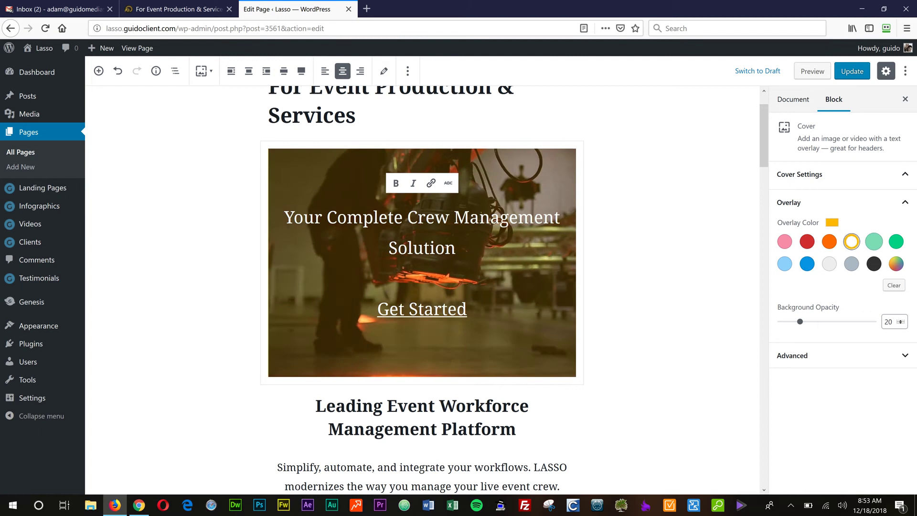
click(829, 241)
click(851, 241)
click(826, 321)
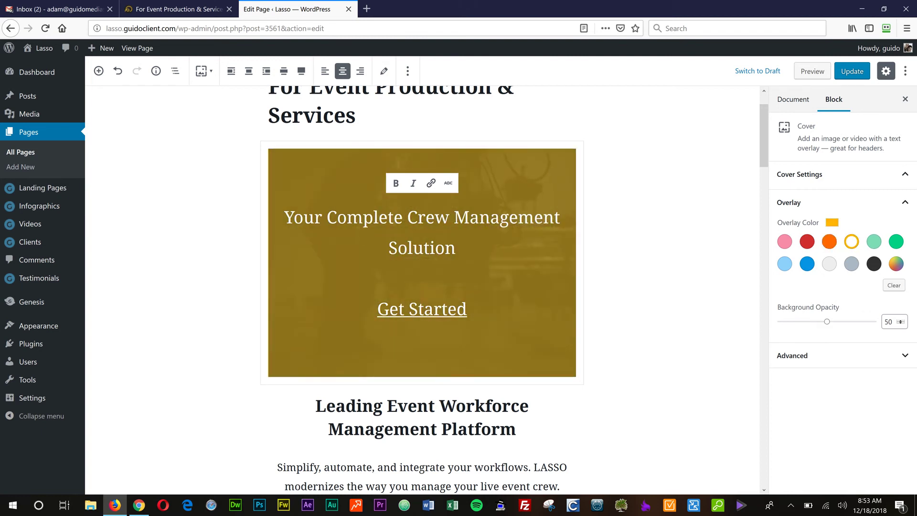
Switch the cover overlay back to dark gray, try a background opacity of 50, and set it back to 20
click(873, 264)
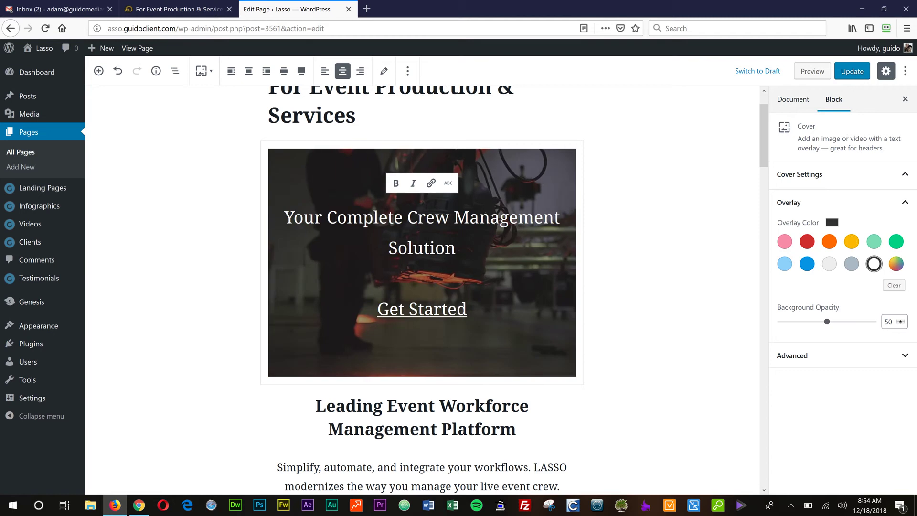
click(800, 322)
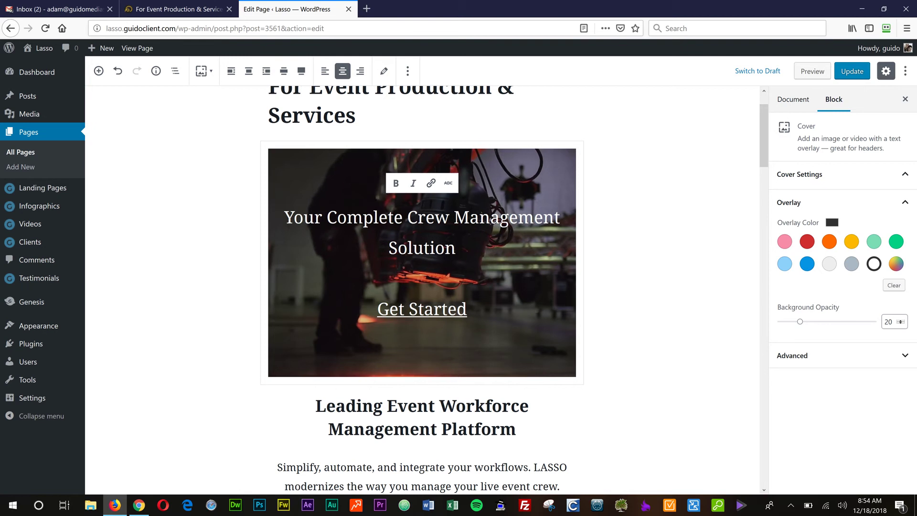
click(853, 321)
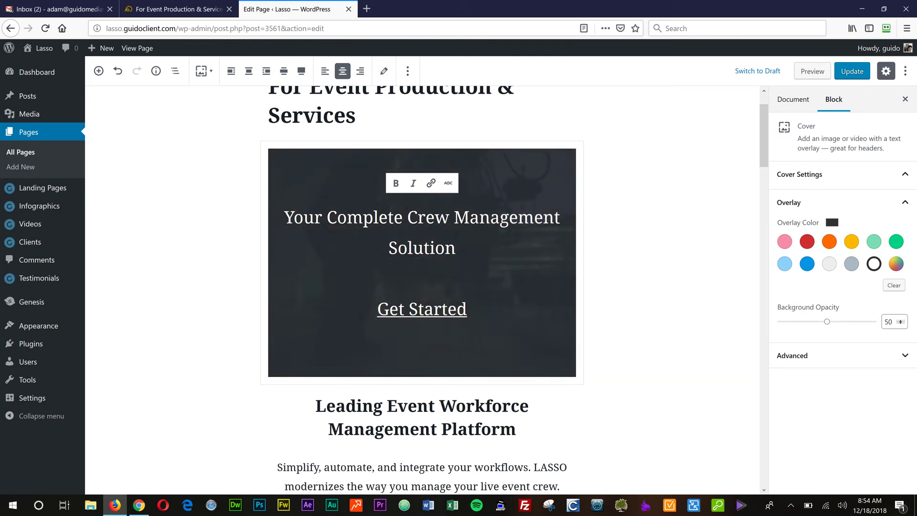
drag(800, 321, 781, 321)
key(Right)
key(Right)
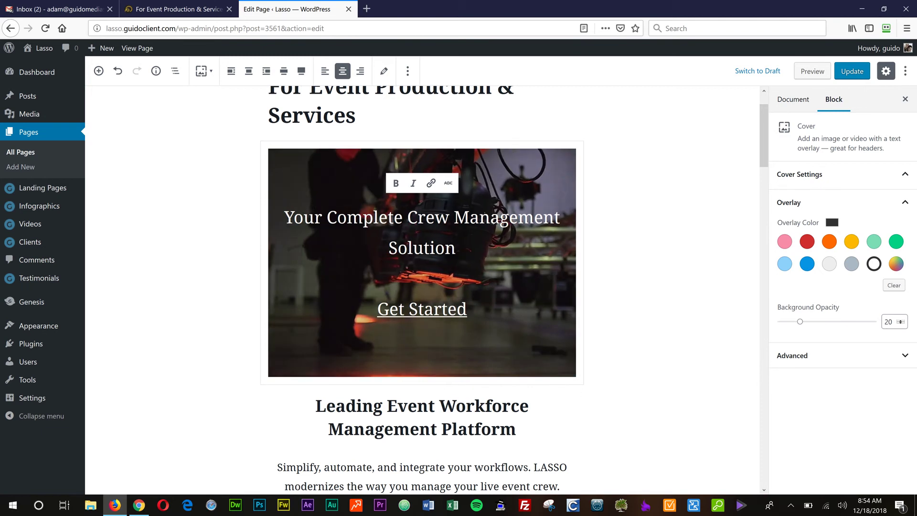
Inspect the "Leading Event Workforce Management Platform" heading's block settings, including its additional CSS class
scroll(422, 286, down, 2)
scroll(421, 286, down, 3)
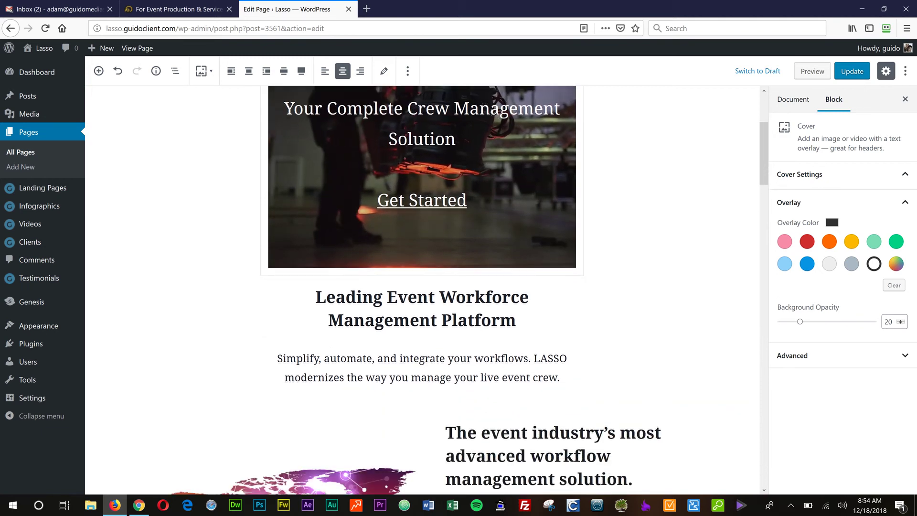
scroll(421, 287, down, 1)
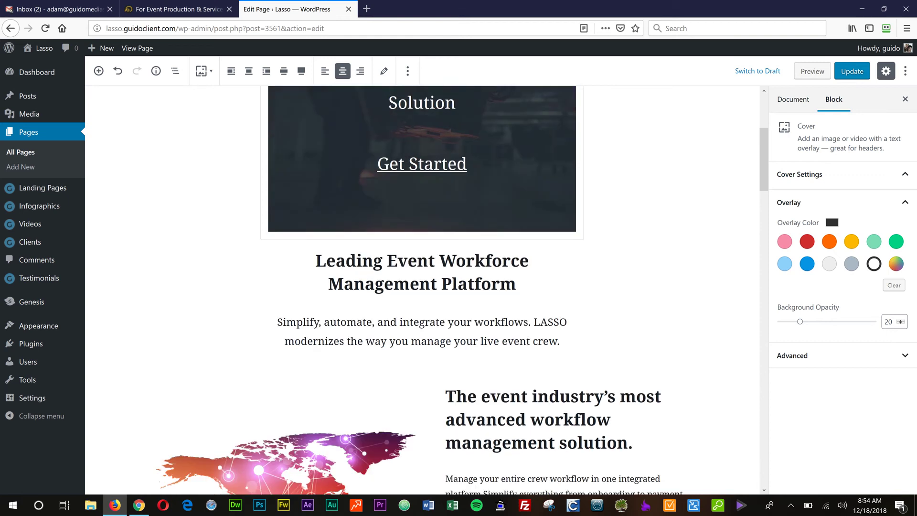
click(316, 260)
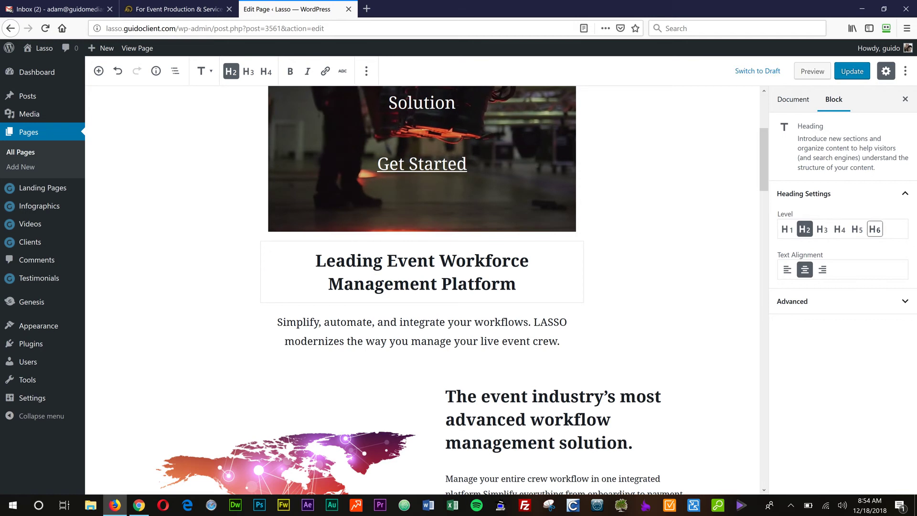
drag(315, 260, 499, 284)
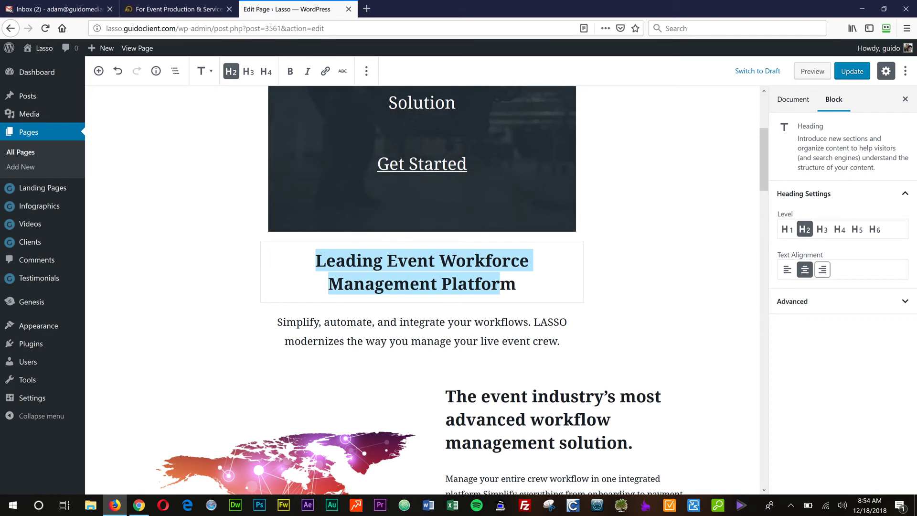
click(842, 301)
double_click(795, 397)
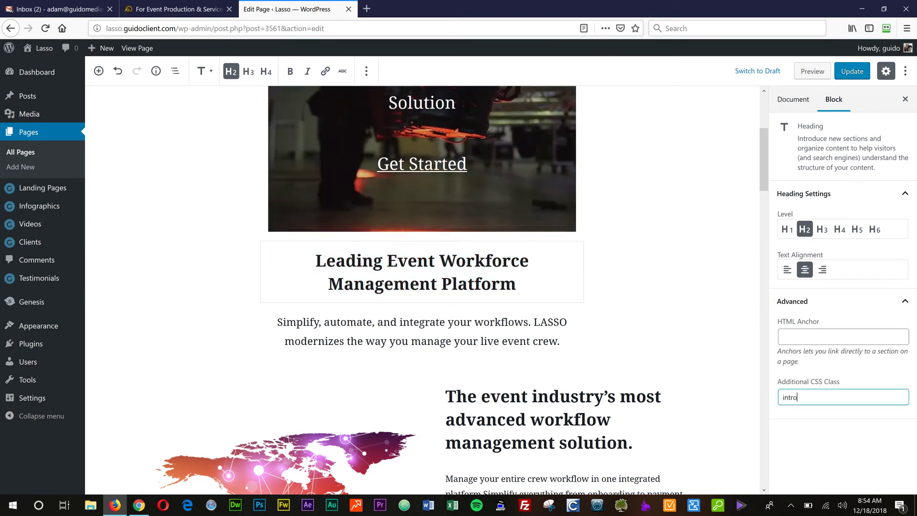
Compare the "Leading Event Workforce Management Platform" heading with its styling on the live page, and return to the editor
click(177, 8)
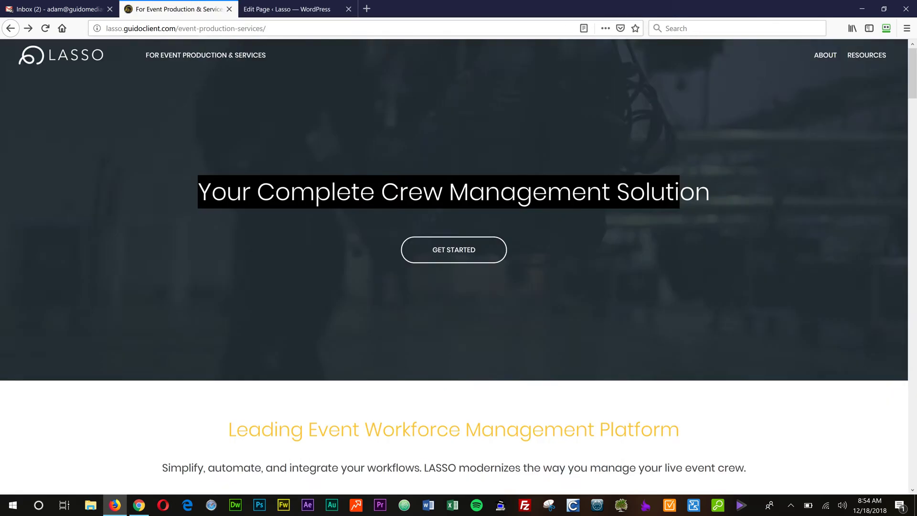
scroll(496, 202, down, 1)
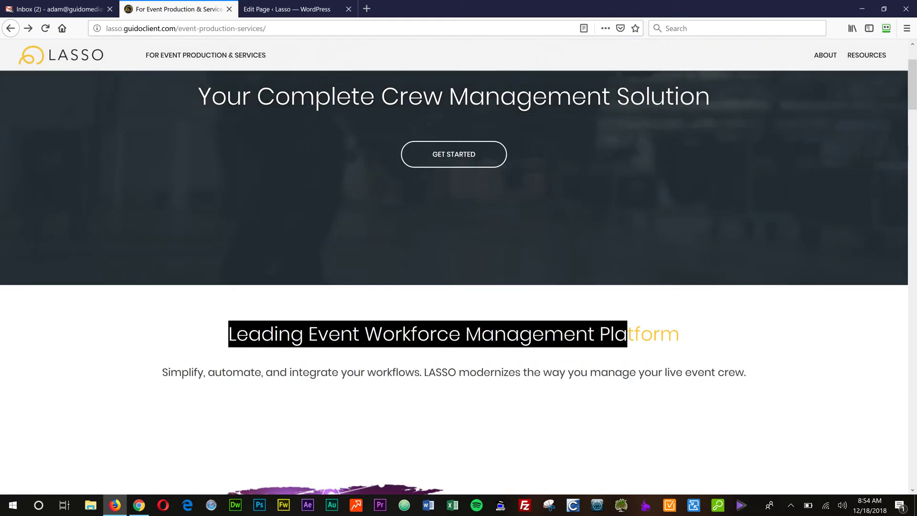
key(ctrl+Page_Down)
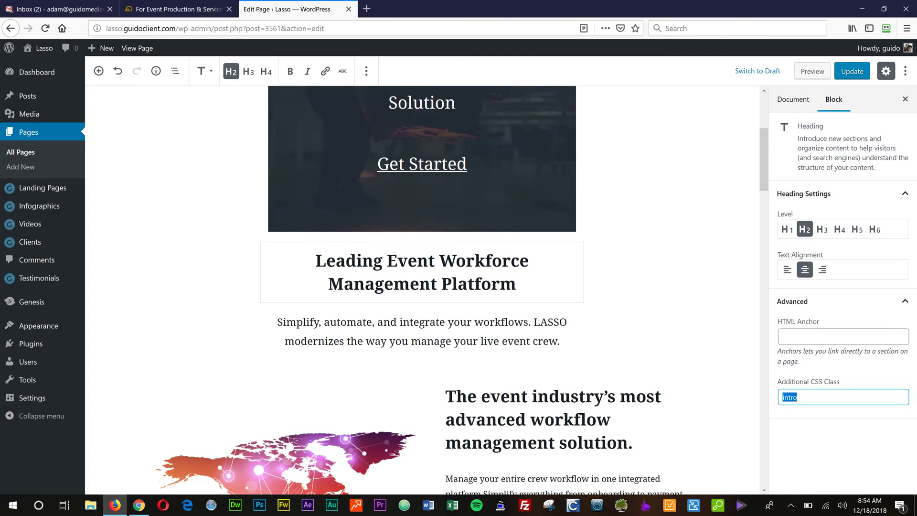
Inspect the block settings of the "Simplify, automate, and integrate your workflows" paragraph, including its additional CSS class
scroll(422, 287, down, 1)
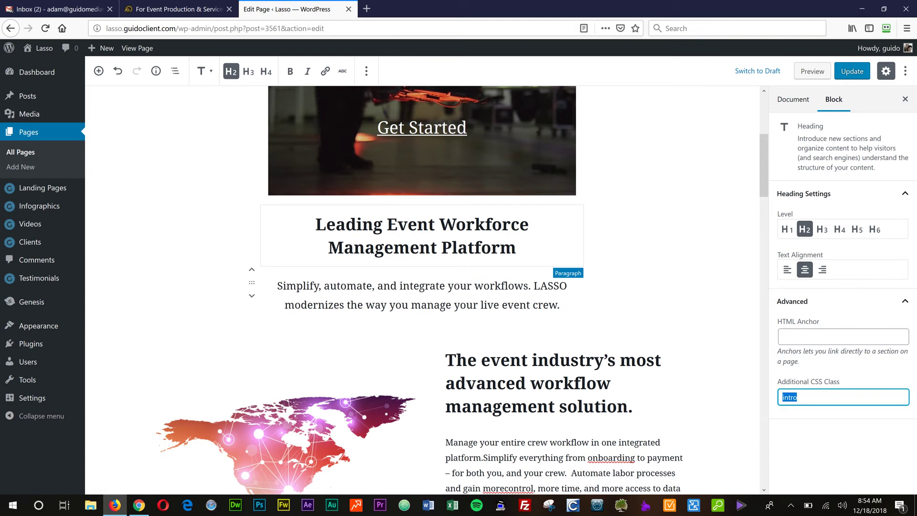
drag(276, 286, 309, 286)
click(467, 305)
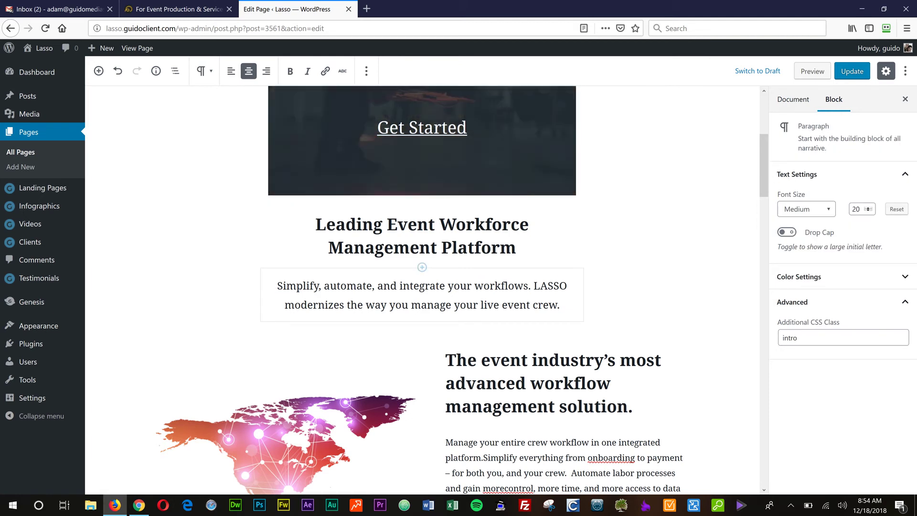
Move the Media & Text block with the map image down below the row of five icon columns
scroll(422, 286, down, 2)
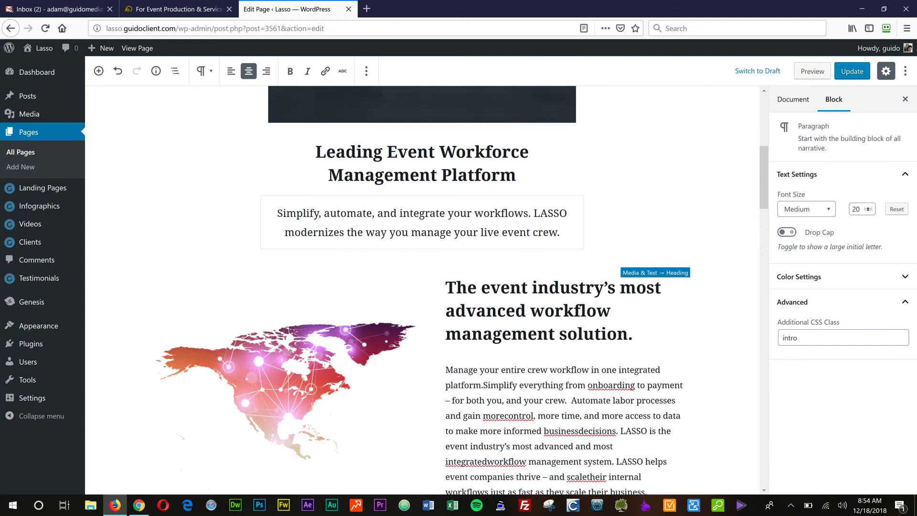
scroll(422, 287, down, 4)
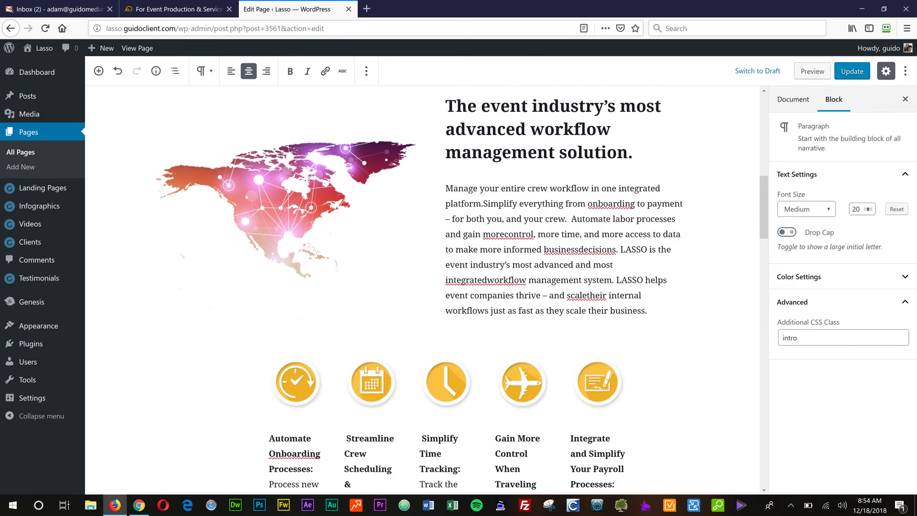
scroll(252, 370, down, 1)
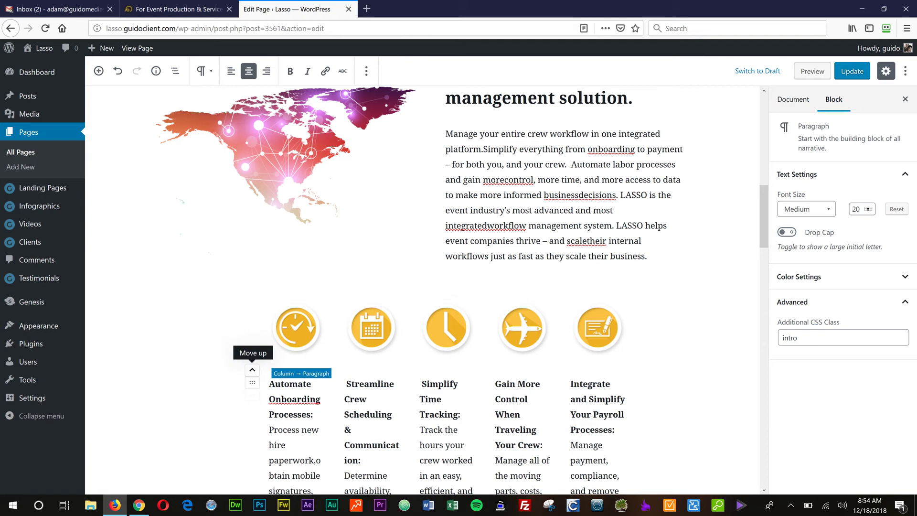
click(252, 370)
click(252, 320)
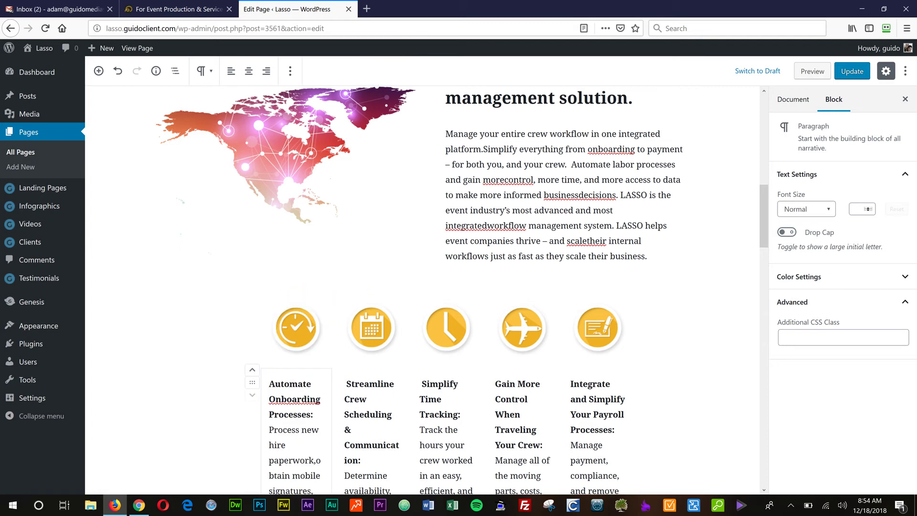
click(598, 291)
click(597, 291)
scroll(426, 290, up, 1)
scroll(422, 289, up, 1)
click(286, 277)
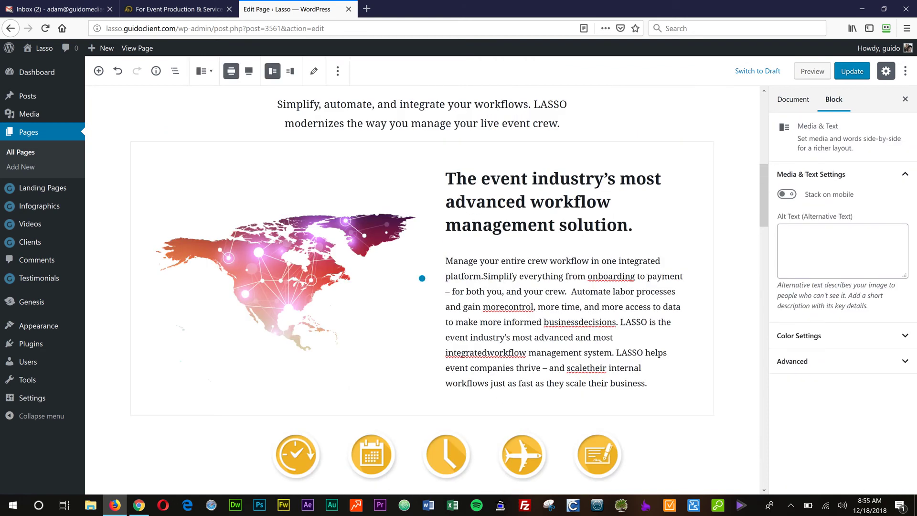
click(161, 132)
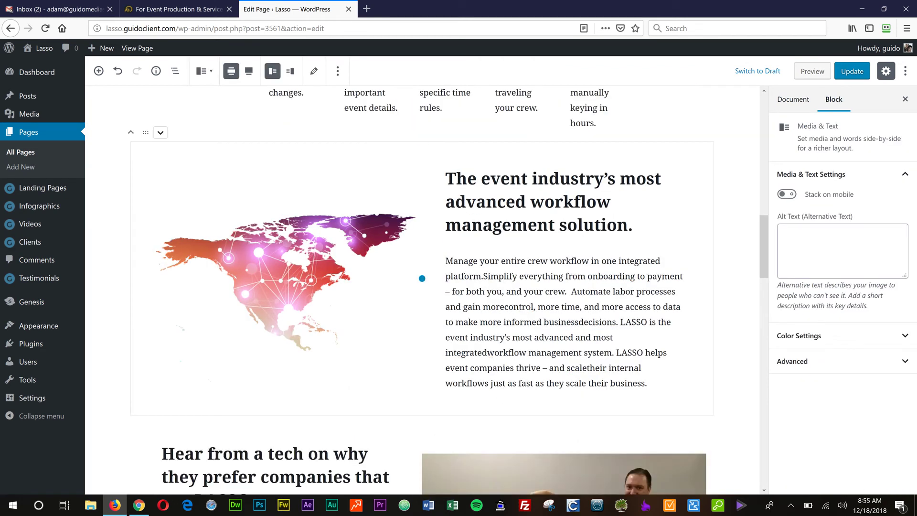
Try moving the map's Media & Text block below the "Hear from a tech" section, and move it back up one position
click(160, 132)
scroll(286, 286, up, 3)
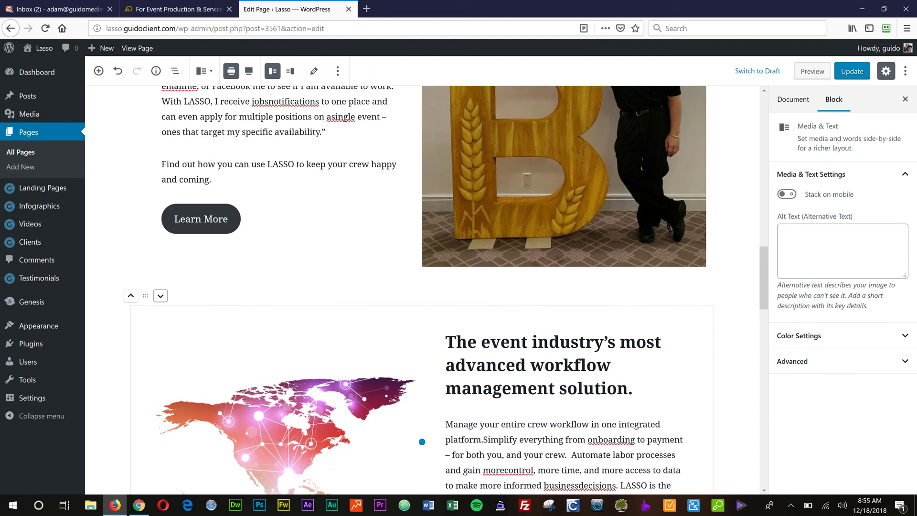
click(131, 295)
scroll(422, 289, up, 4)
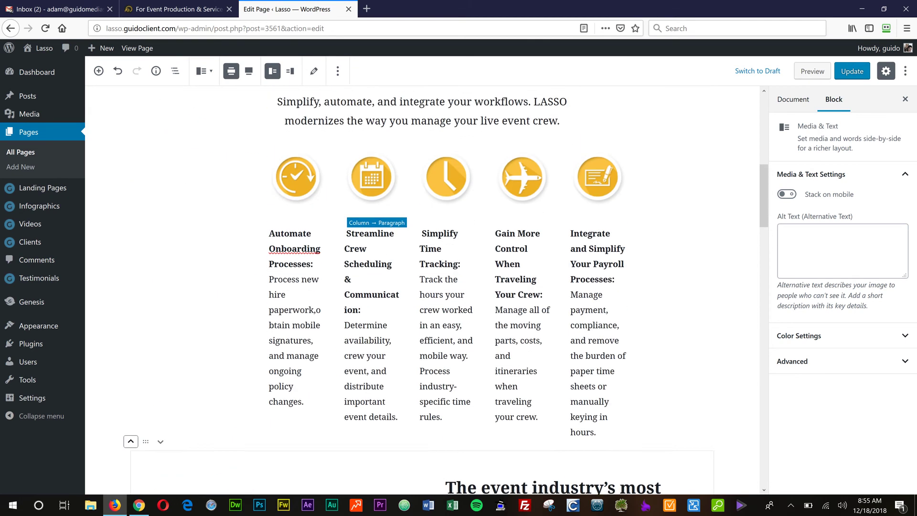
Look over the most used block types available for insertion, and close the list without adding a block
scroll(372, 310, up, 2)
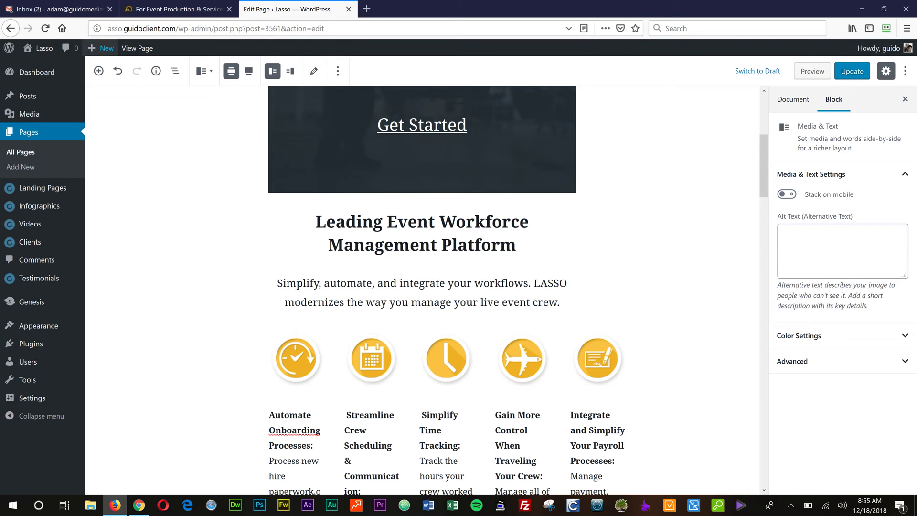
click(99, 71)
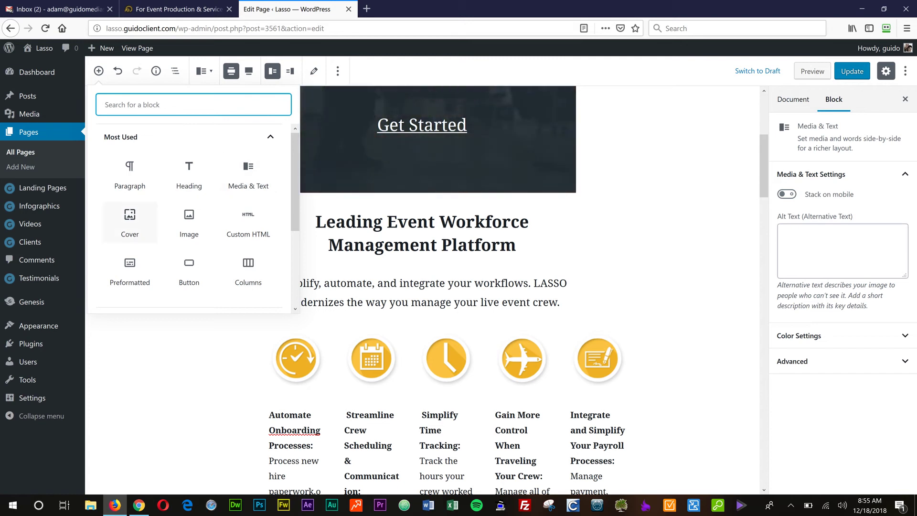
key(Escape)
Inspect the block settings of the first column's paragraph and icon image, and of the Columns block that holds them
scroll(421, 290, down, 2)
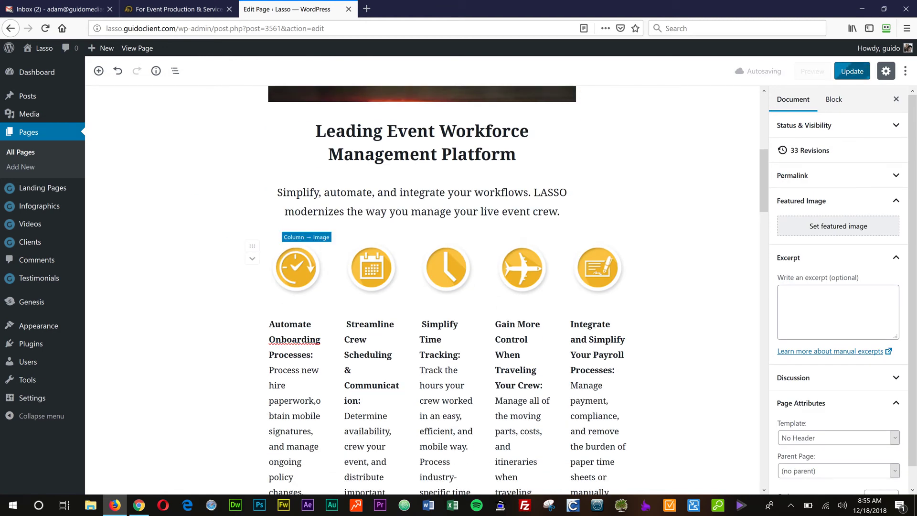
click(833, 98)
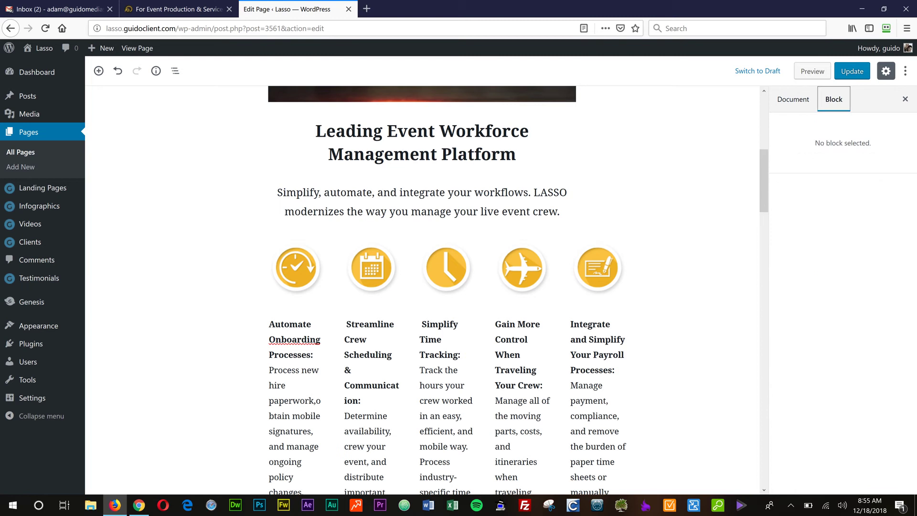
click(294, 370)
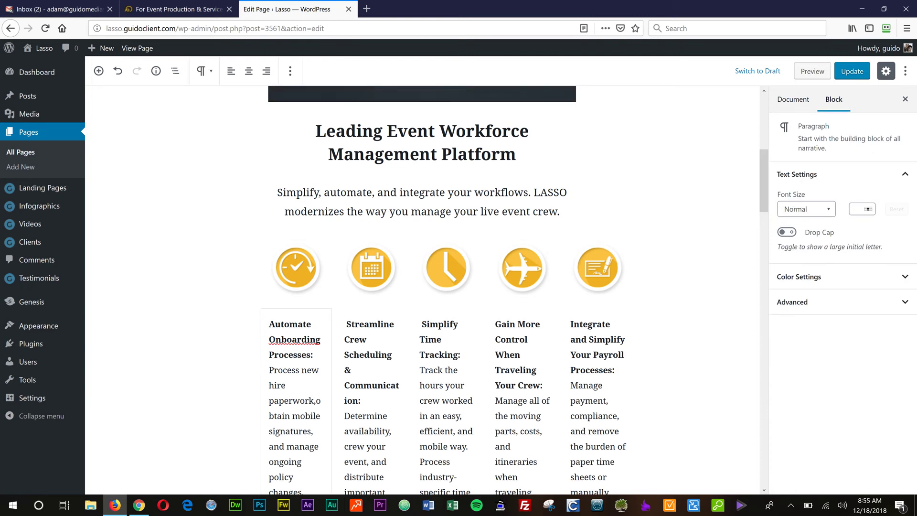
click(248, 267)
click(295, 267)
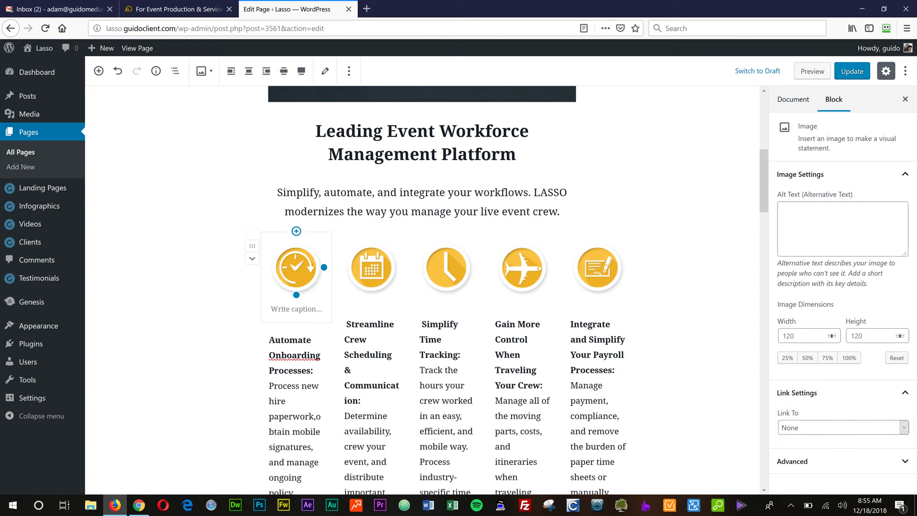
key(Escape)
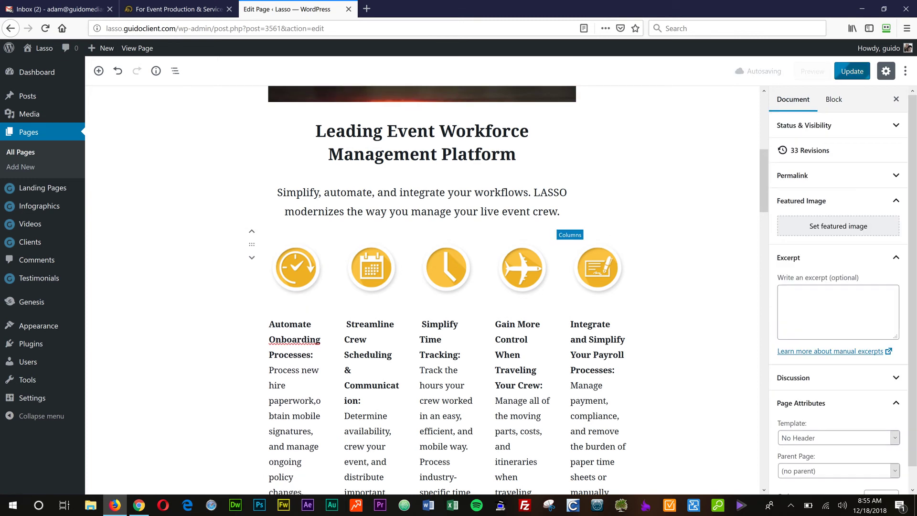
click(569, 234)
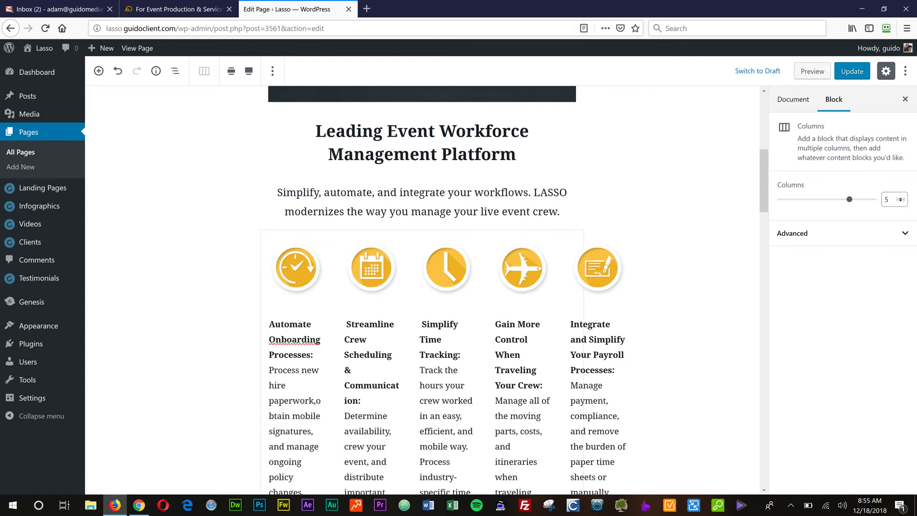
Examine the first column's icon image and bold "Automate Onboarding Processes:" text, and find the Image block among the insertable block types
click(274, 324)
drag(281, 323, 313, 354)
click(295, 267)
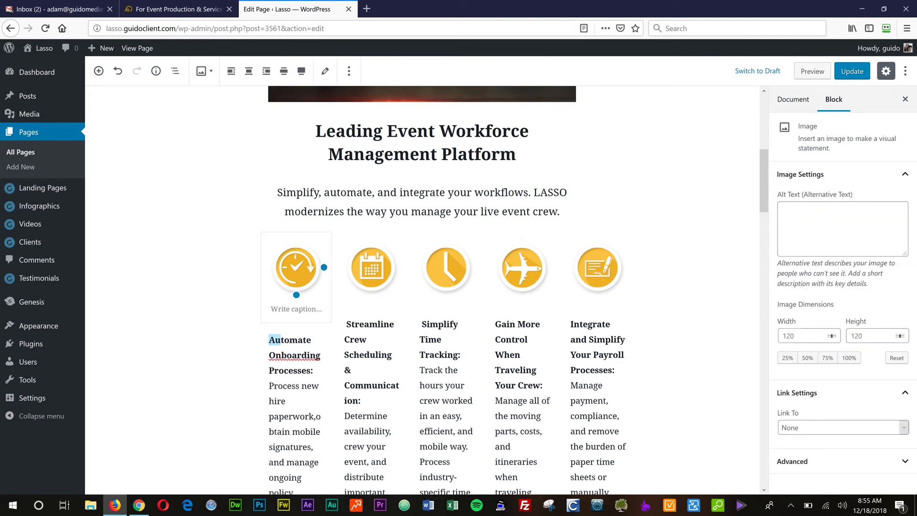
click(99, 70)
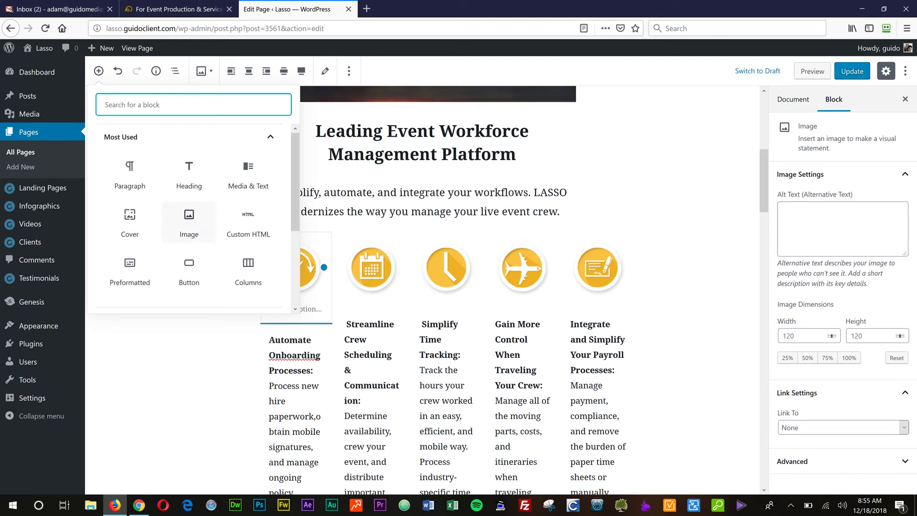
click(295, 355)
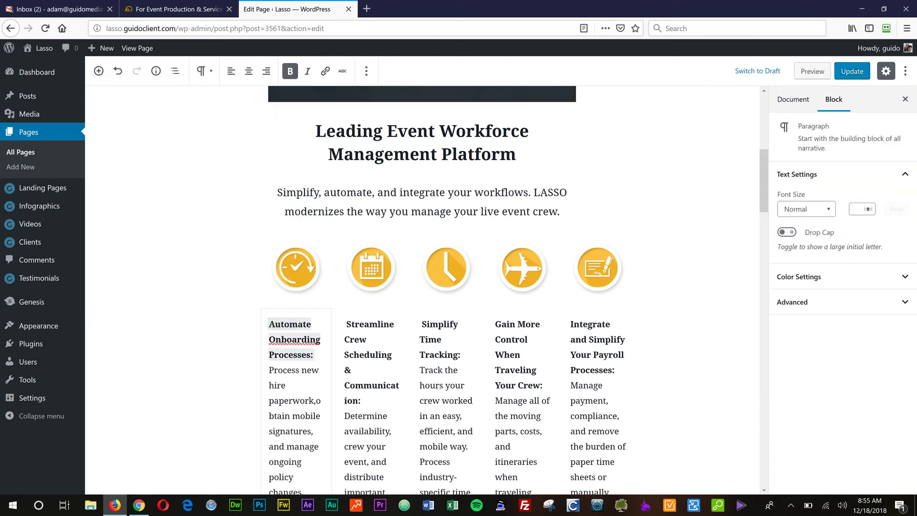
scroll(422, 286, down, 2)
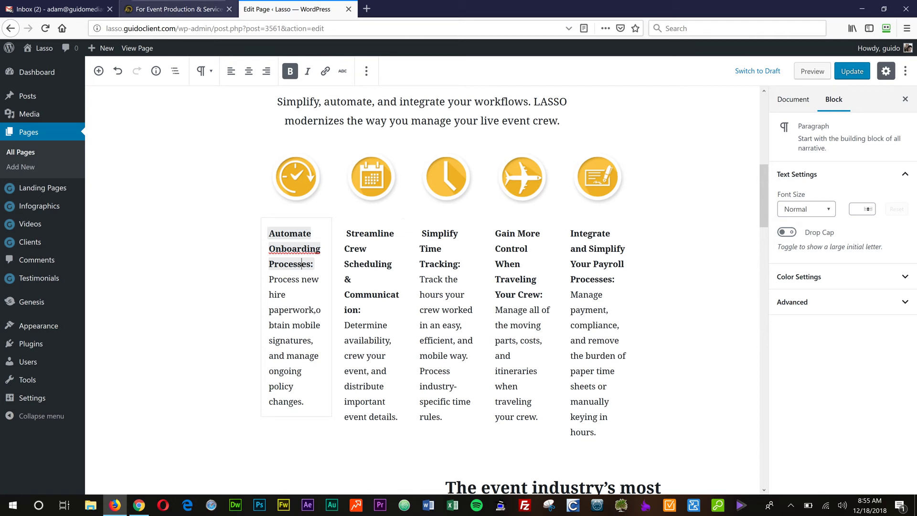
Switch to the live page, check the order of the map section and icon columns, and reload the page
click(174, 9)
scroll(459, 267, down, 3)
scroll(459, 267, down, 5)
click(45, 28)
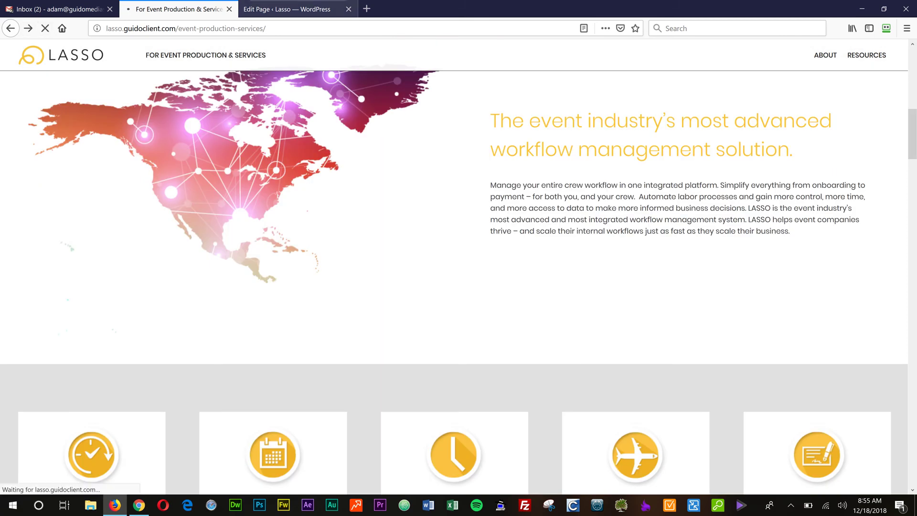
Save the reordered page with Update in the editor, and reload the live page to check the new section order
click(286, 9)
click(845, 71)
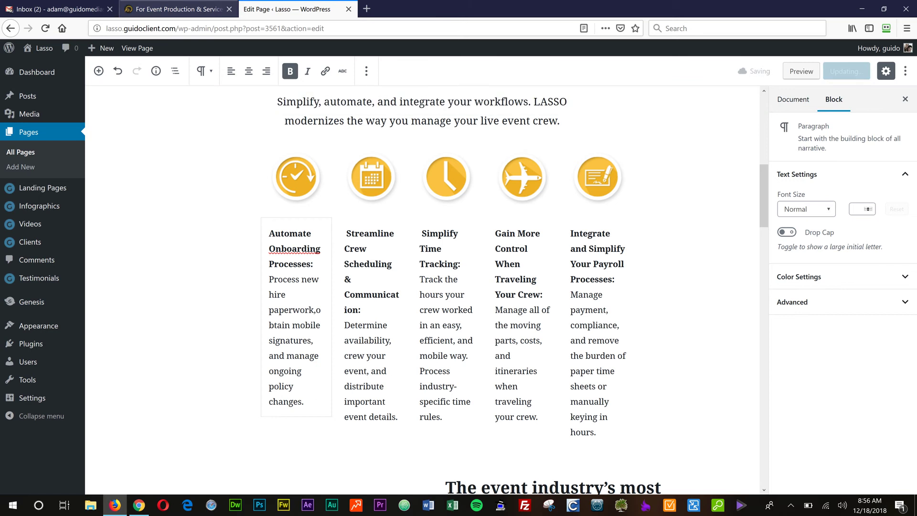
click(174, 9)
click(45, 28)
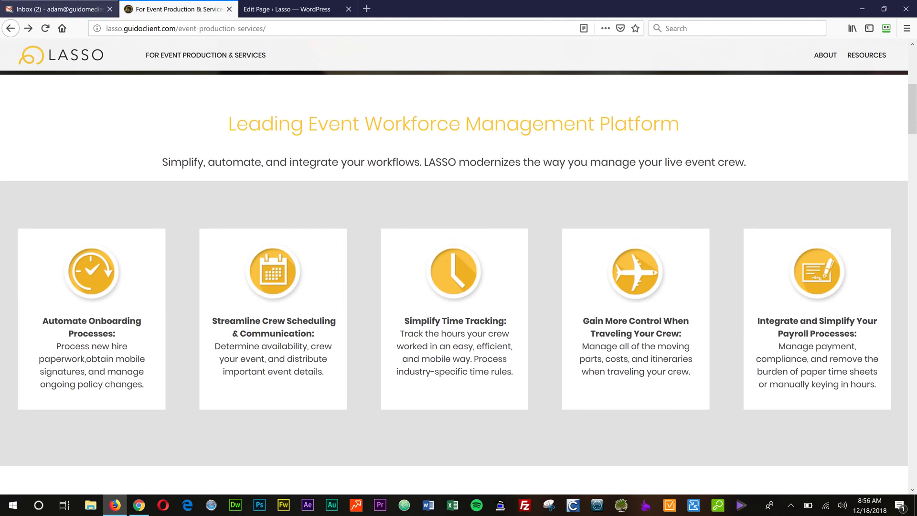
Return to the editor, find Media & Text among the insertable block types, and inspect the settings of the map's Media & Text block
click(286, 9)
scroll(423, 287, down, 3)
scroll(423, 287, down, 5)
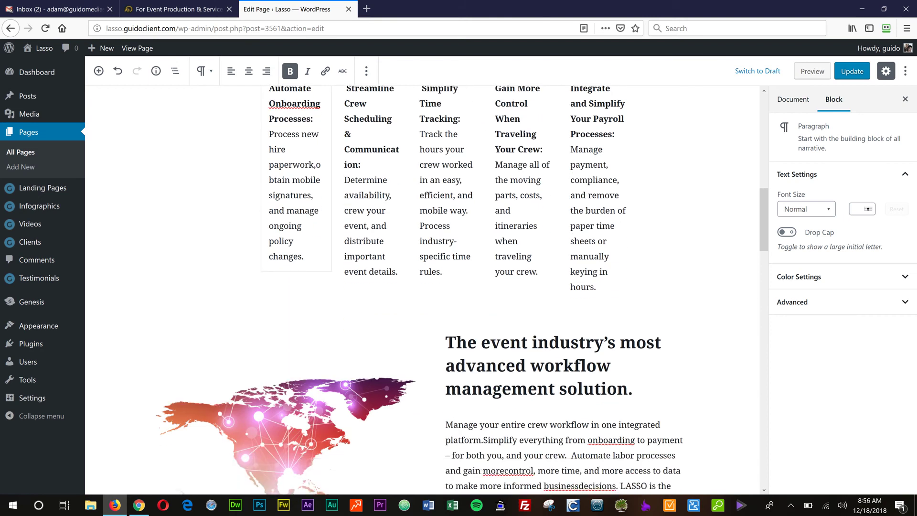
scroll(422, 286, down, 2)
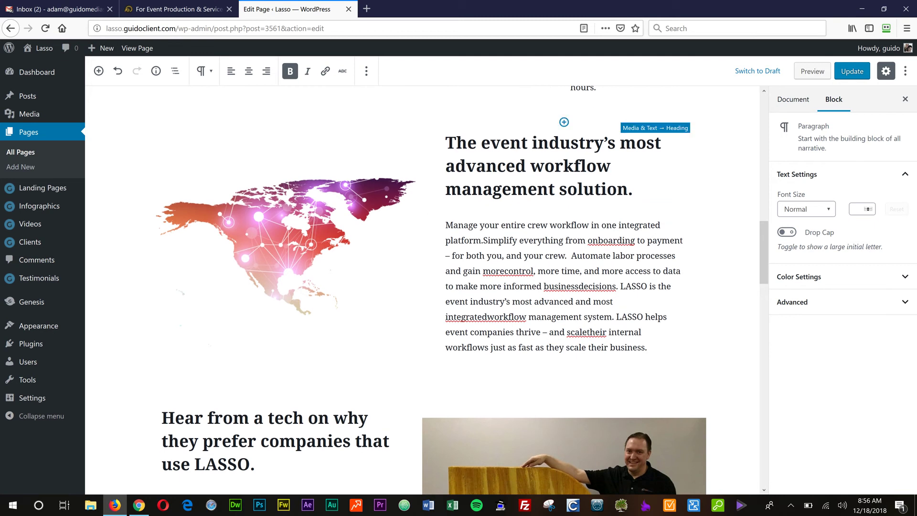
click(98, 71)
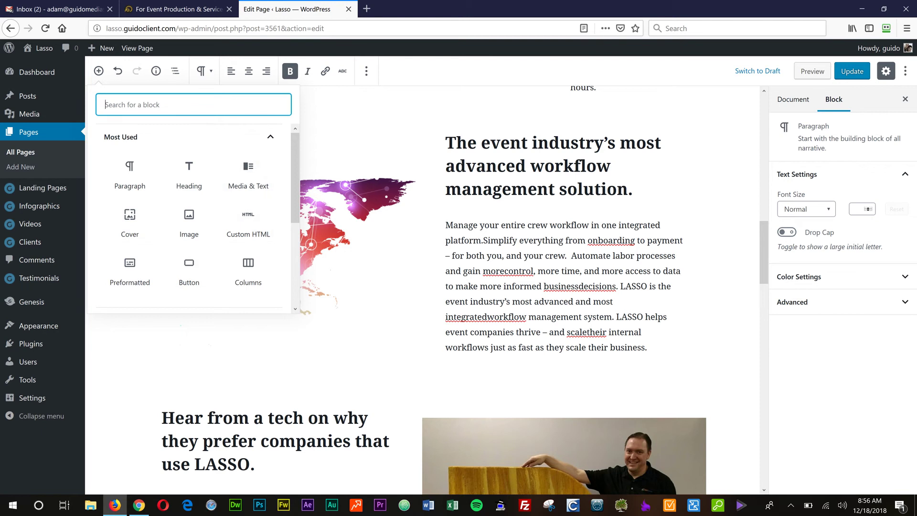
click(358, 214)
scroll(426, 287, down, 4)
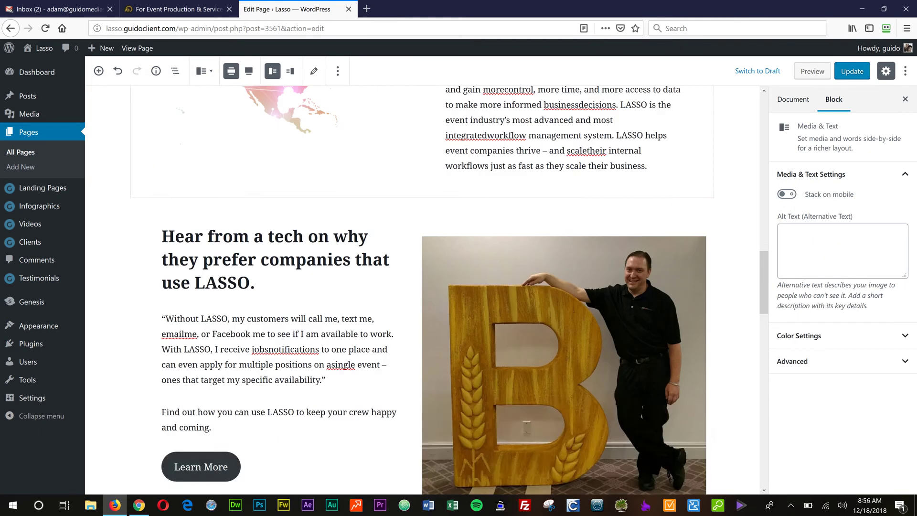
scroll(422, 287, up, 3)
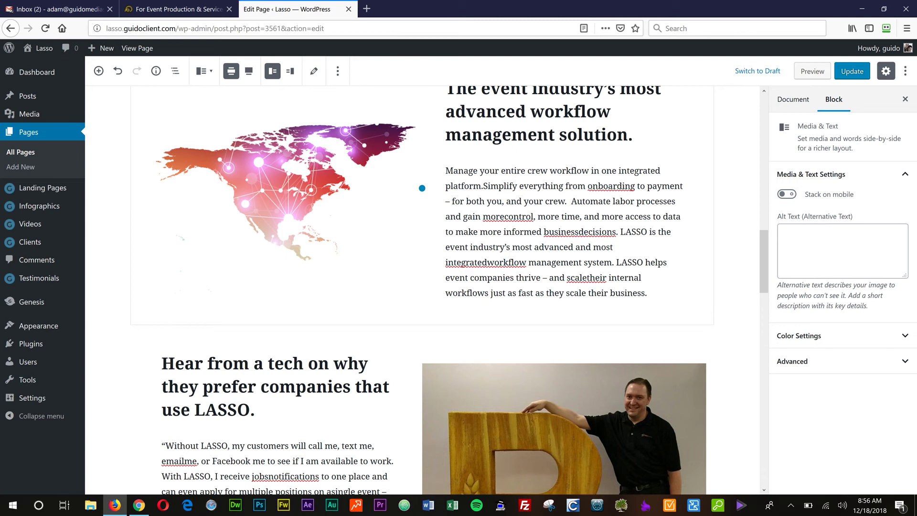
scroll(425, 286, up, 1)
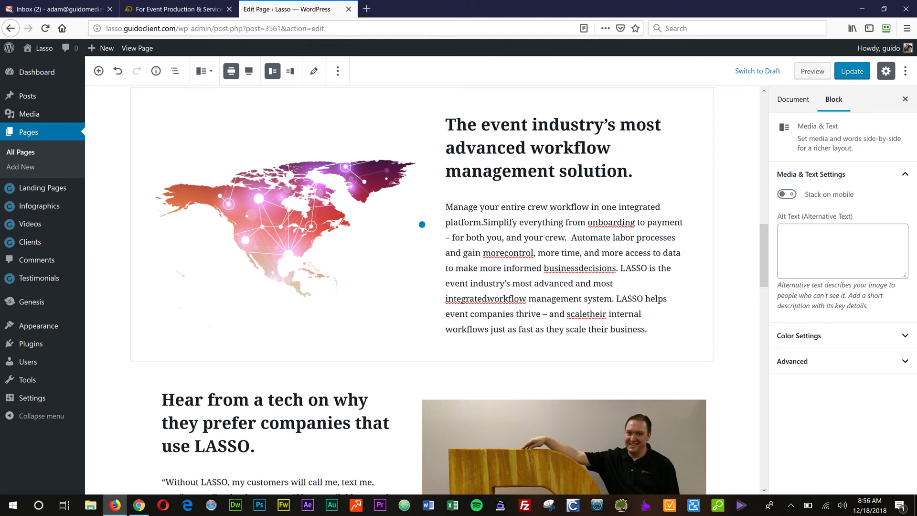
Compare the alternating Media & Text sections below the map in the editor with the same sections on the live page
scroll(421, 224, down, 8)
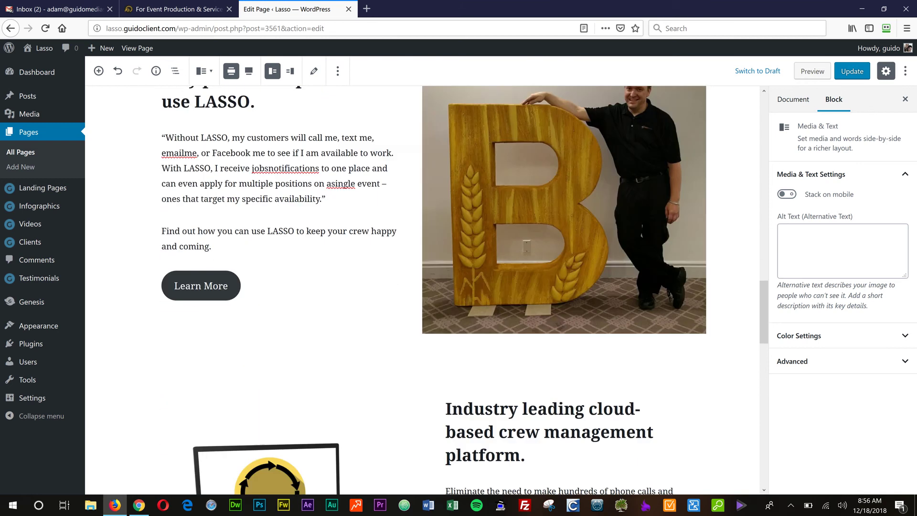
scroll(421, 224, down, 7)
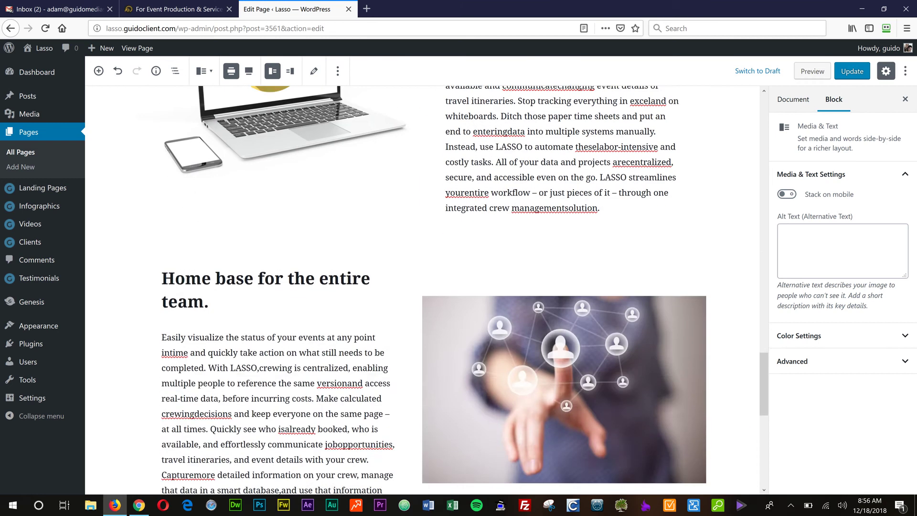
scroll(422, 223, up, 11)
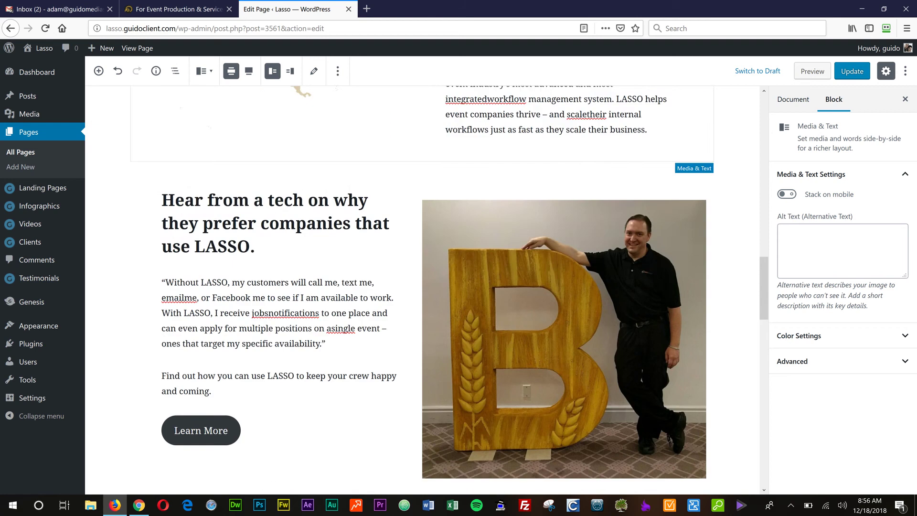
key(ctrl+shift+Tab)
scroll(458, 266, down, 10)
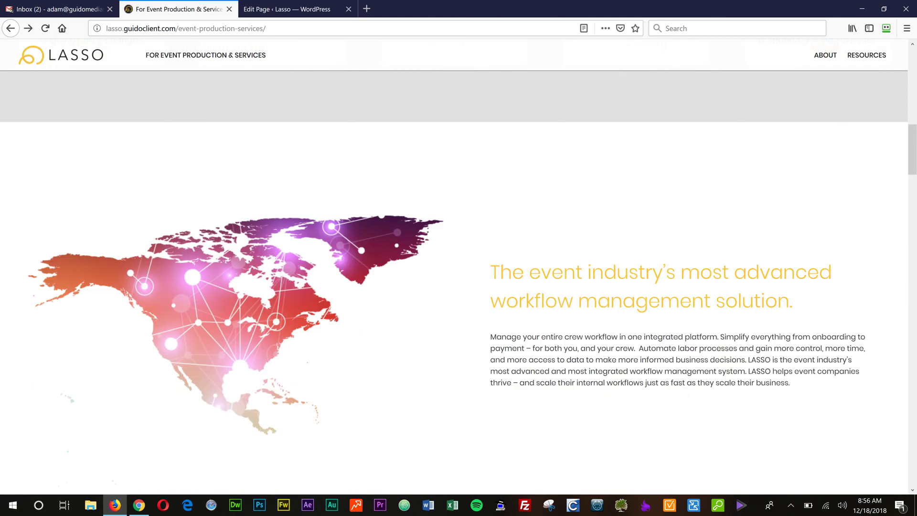
scroll(459, 281, down, 15)
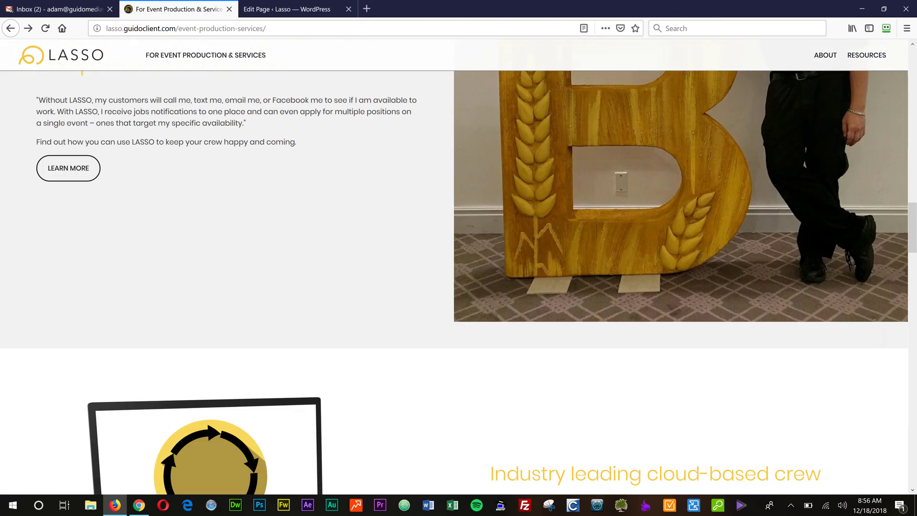
scroll(458, 266, down, 8)
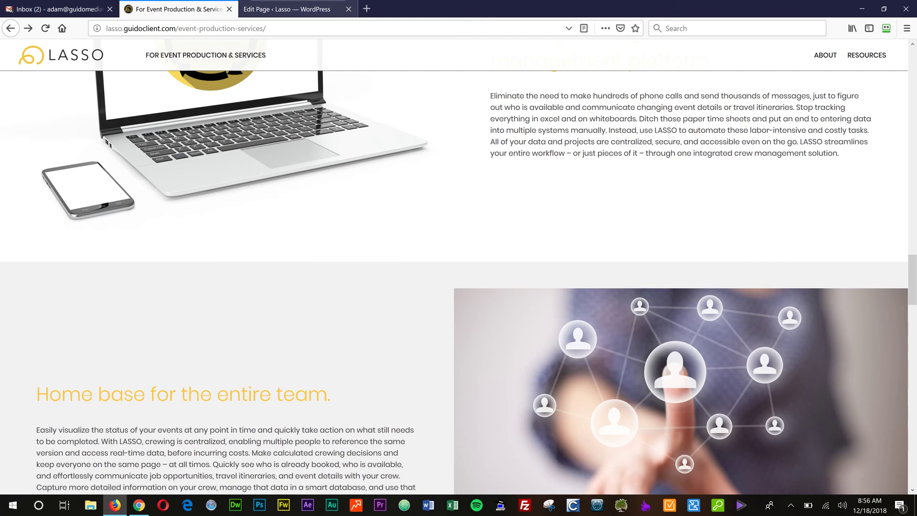
Return to the editor, try a red background on the "Hear from a tech" Media & Text block, and clear the color
key(ctrl+Tab)
click(162, 199)
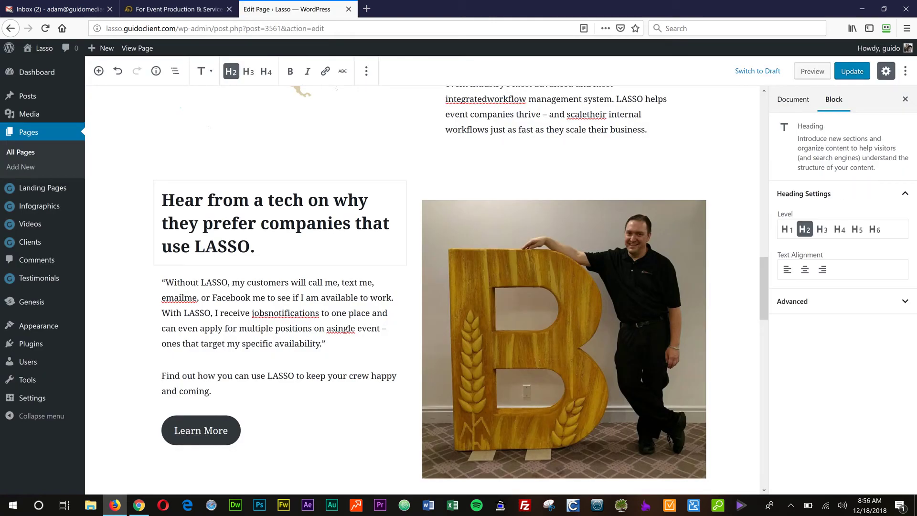
click(280, 169)
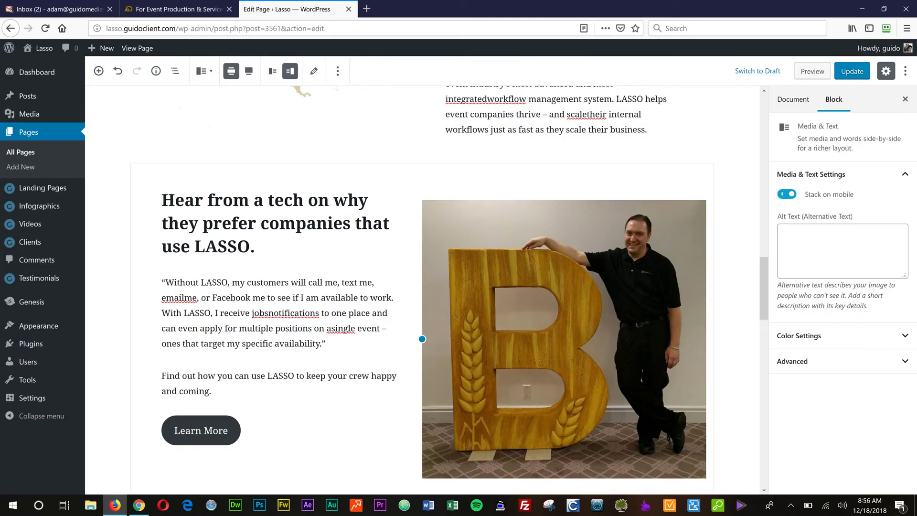
click(842, 336)
click(806, 375)
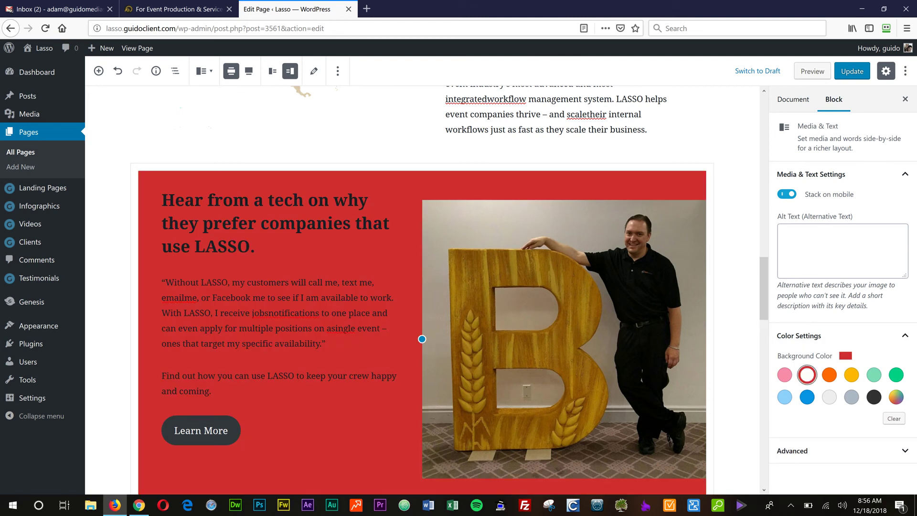
click(893, 418)
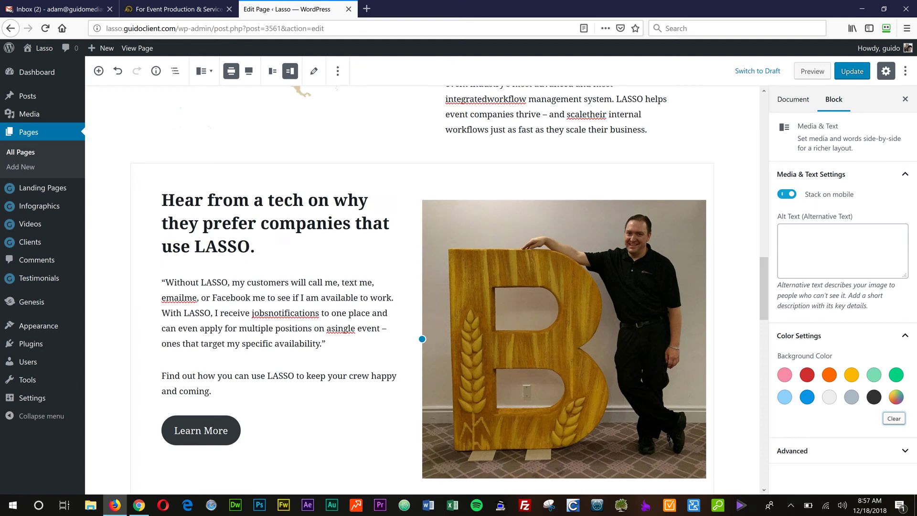
Examine the Custom HTML block at the page's end, including its cover markup and the h3 tag of its heading
scroll(549, 296, down, 4)
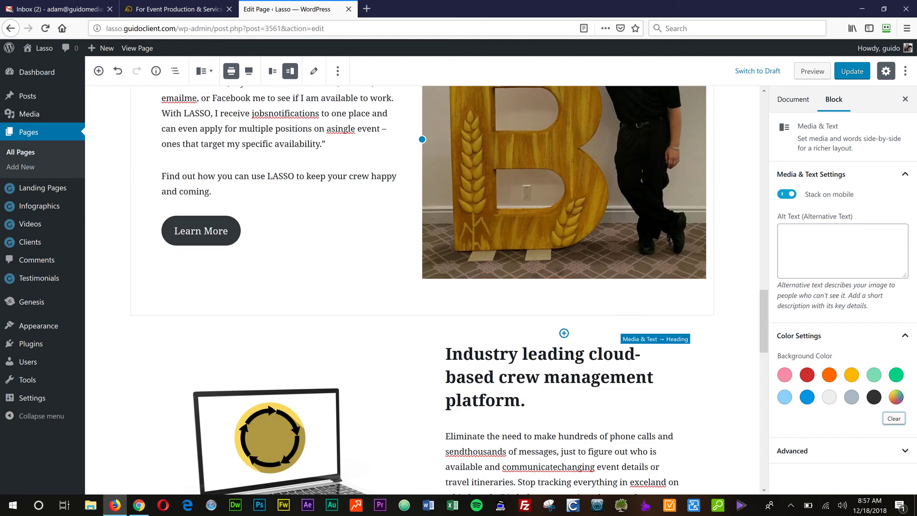
scroll(549, 296, down, 2)
scroll(549, 296, down, 8)
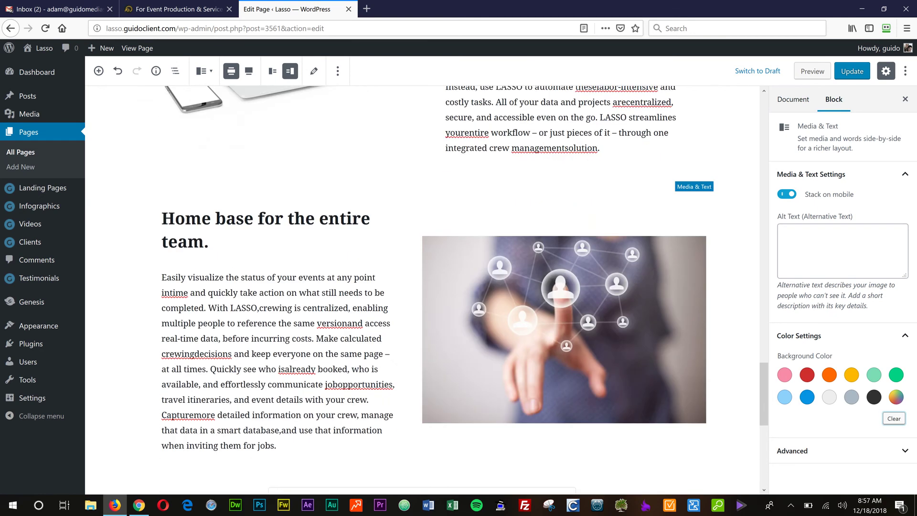
scroll(422, 291, down, 6)
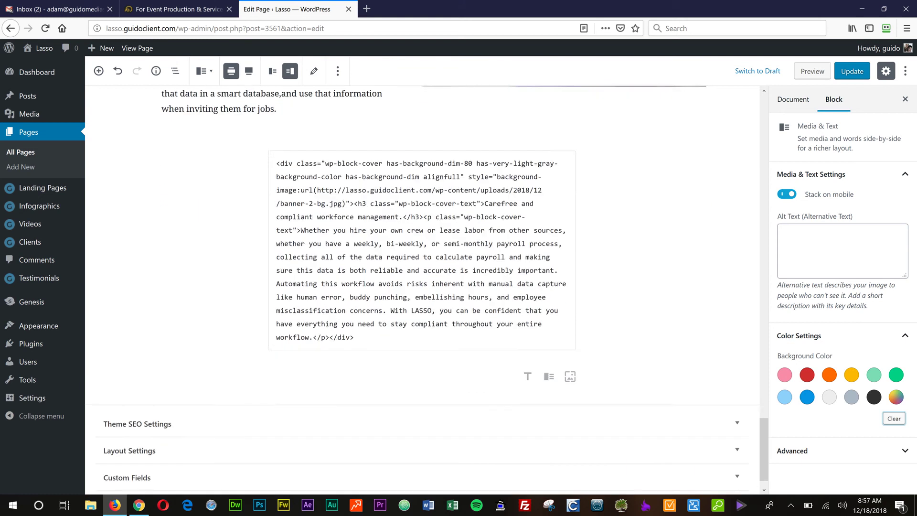
drag(276, 142, 353, 316)
click(354, 316)
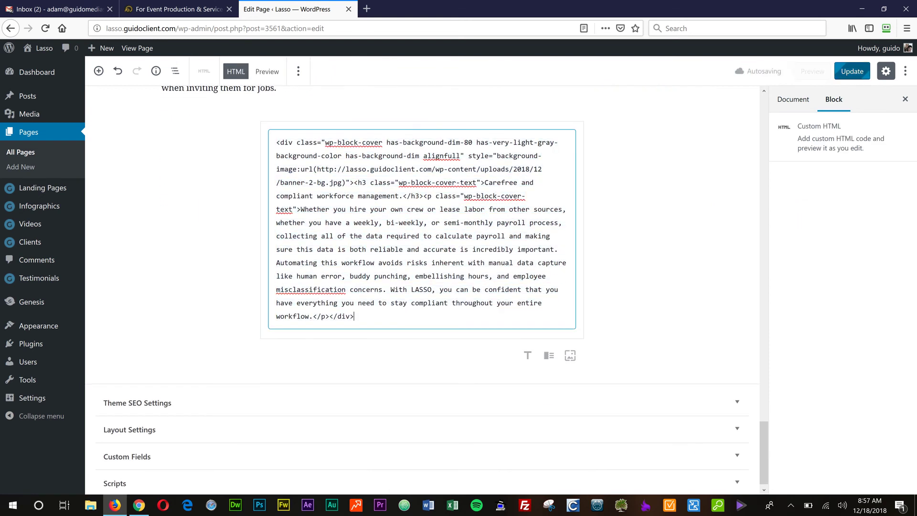
double_click(361, 182)
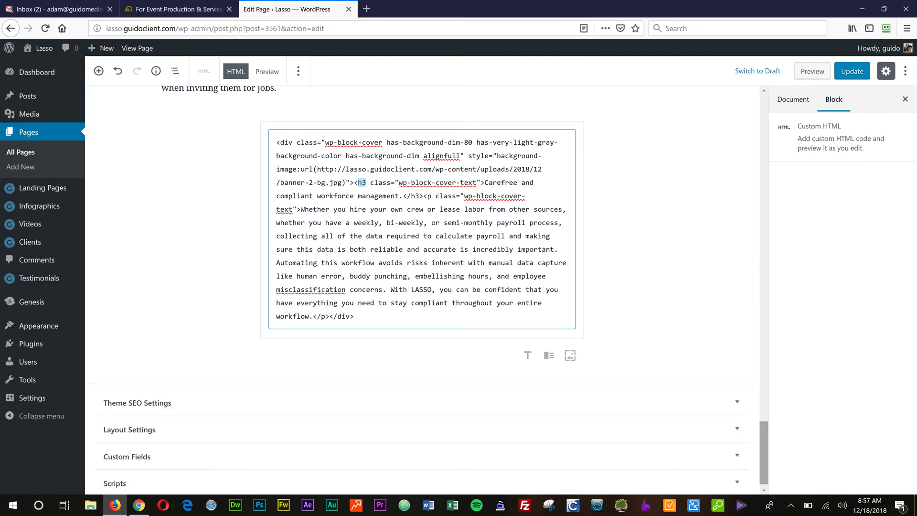
scroll(421, 289, up, 20)
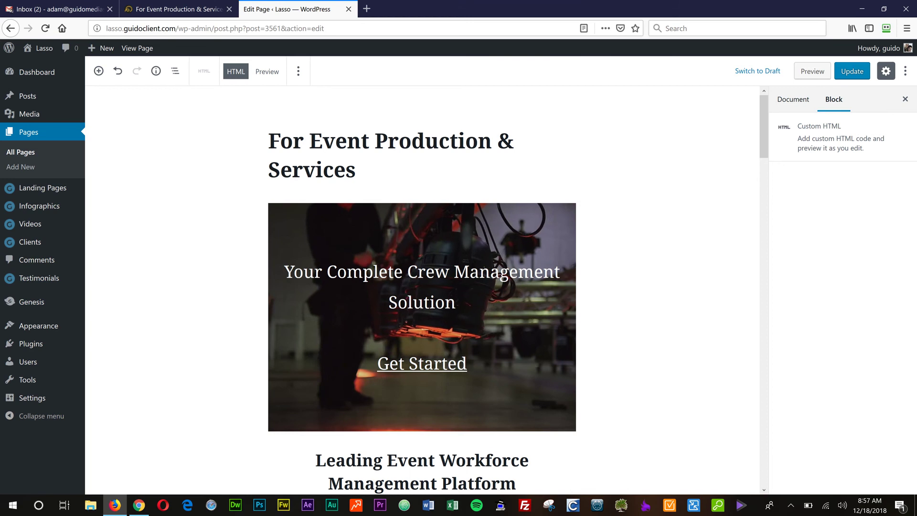
scroll(429, 286, down, 15)
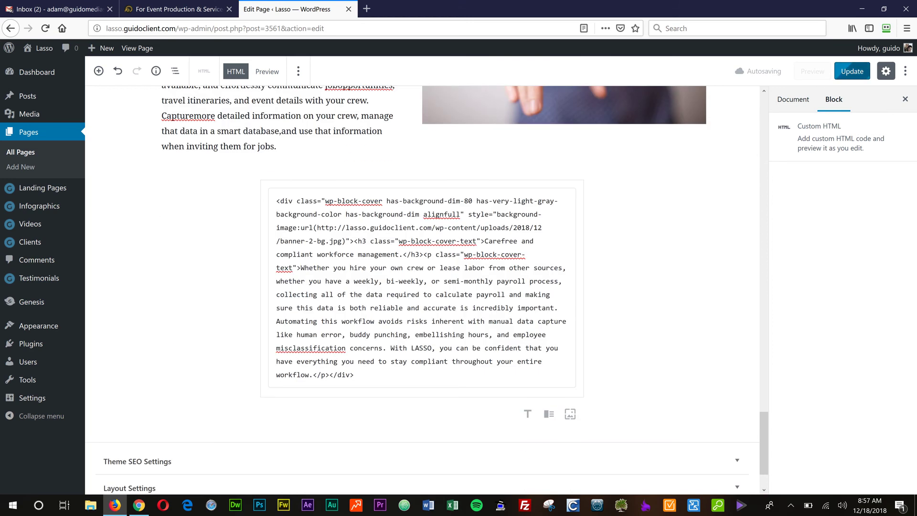
Compare the Custom HTML block's settings with the document settings, and inspect the page's Permalink section
click(792, 99)
click(833, 99)
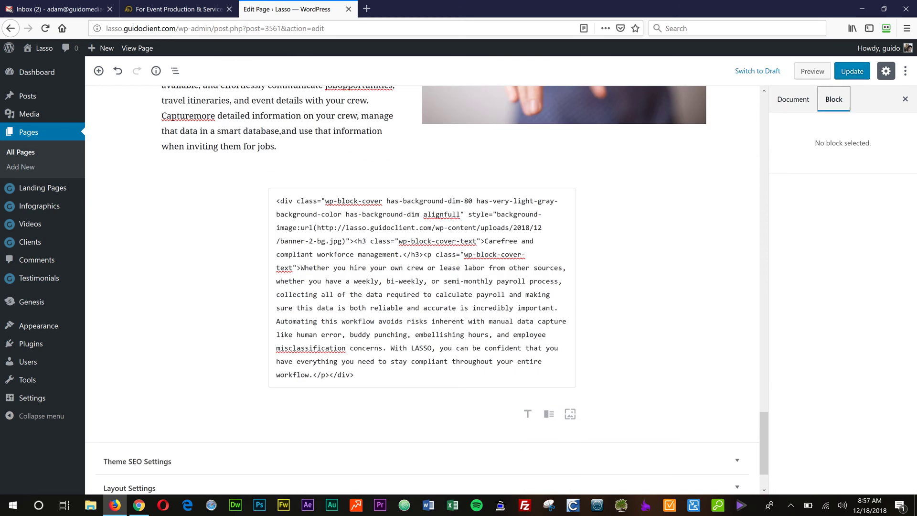
click(334, 287)
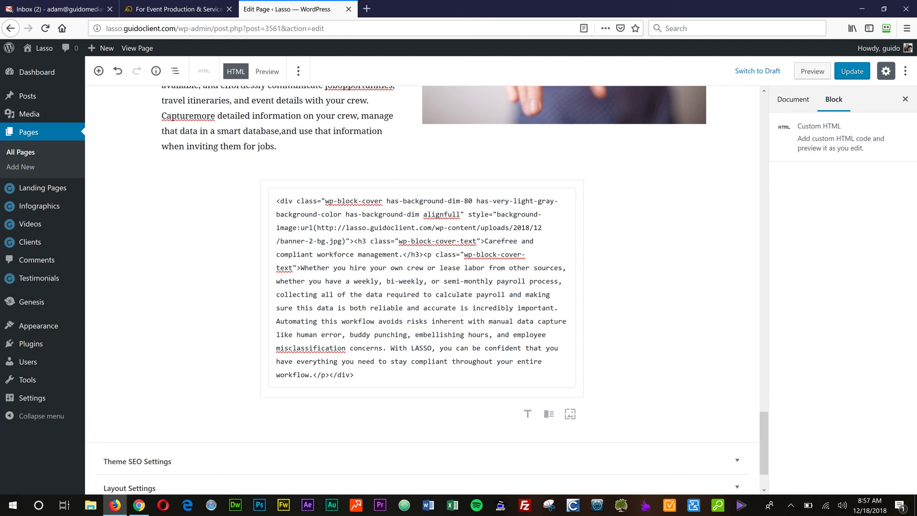
click(792, 99)
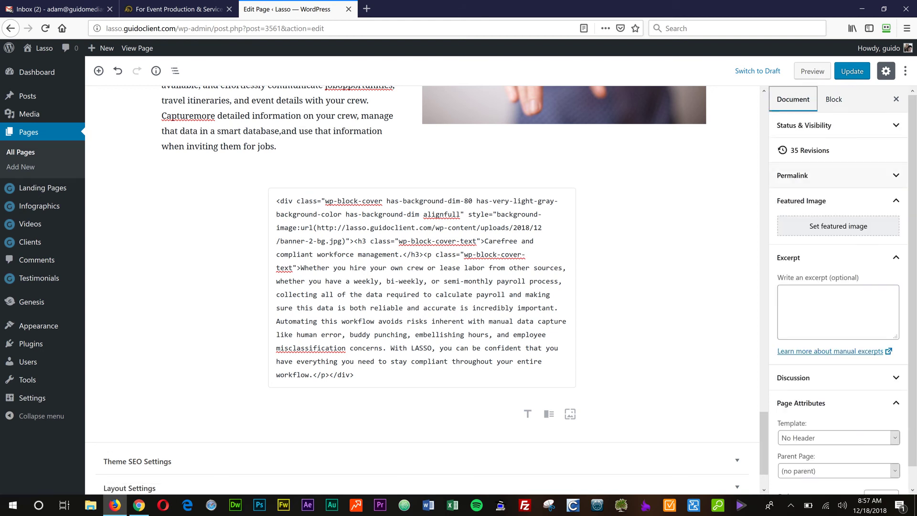
scroll(837, 296, down, 1)
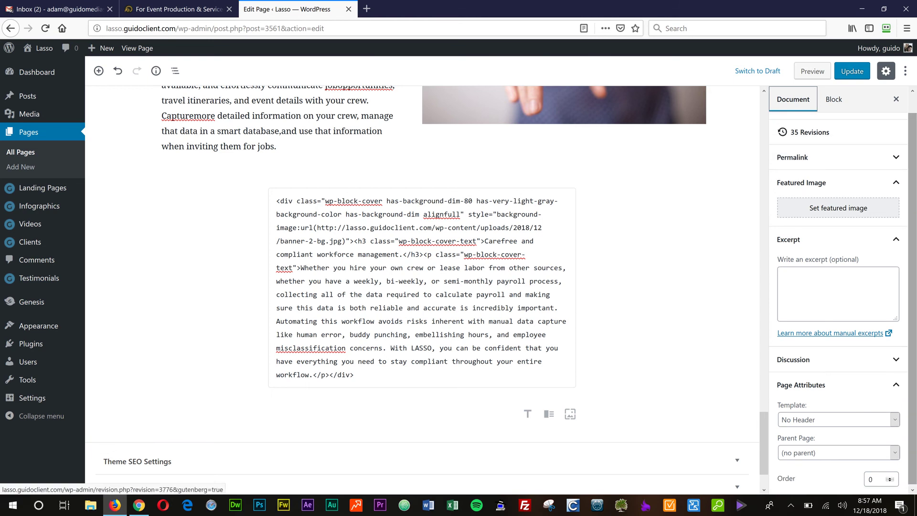
click(837, 157)
click(792, 157)
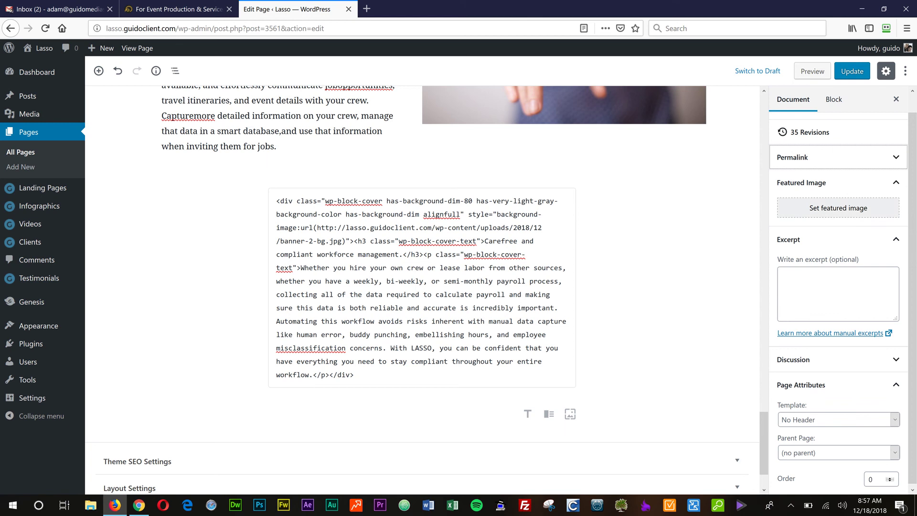
Check the live page briefly, and inspect the Excerpt and Discussion settings of the page in the editor
click(178, 9)
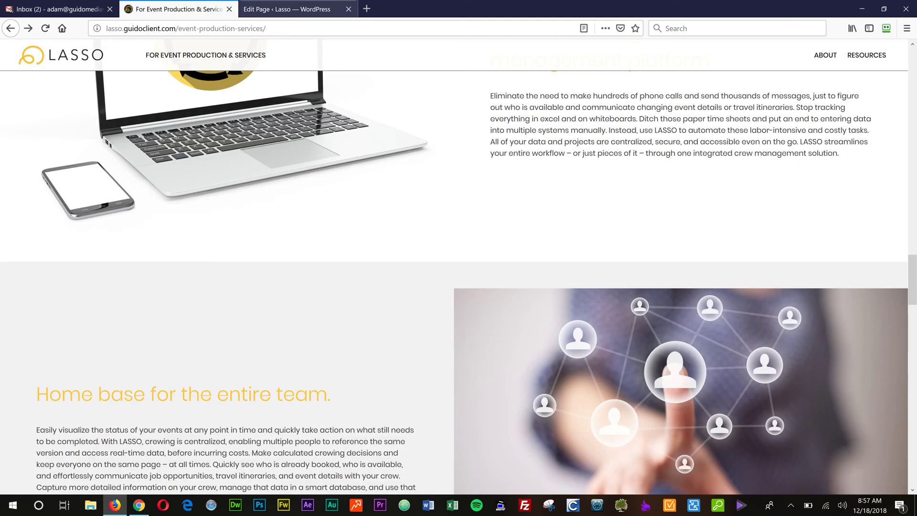
key(ctrl+Page_Down)
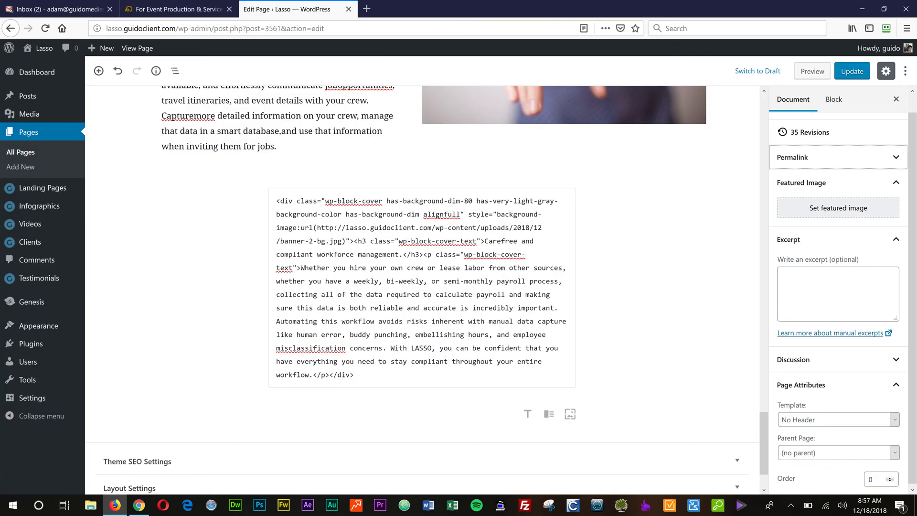
click(782, 274)
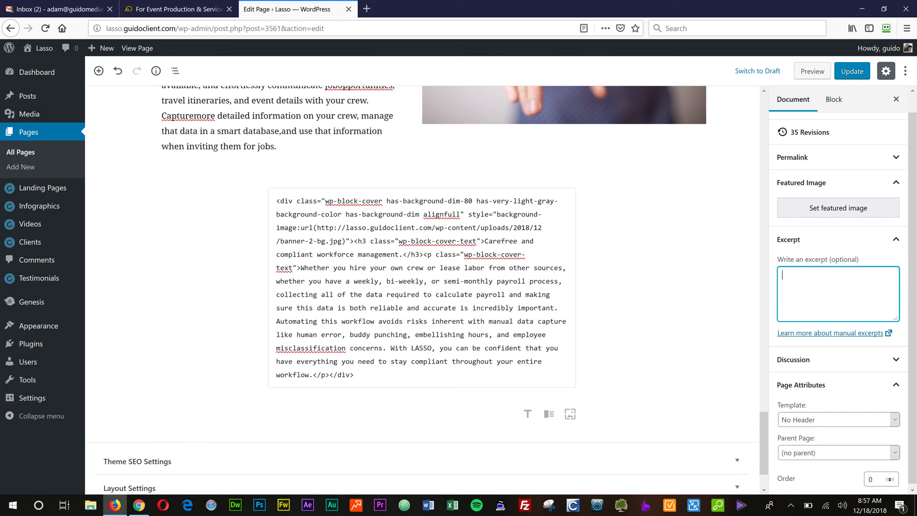
click(837, 357)
click(838, 358)
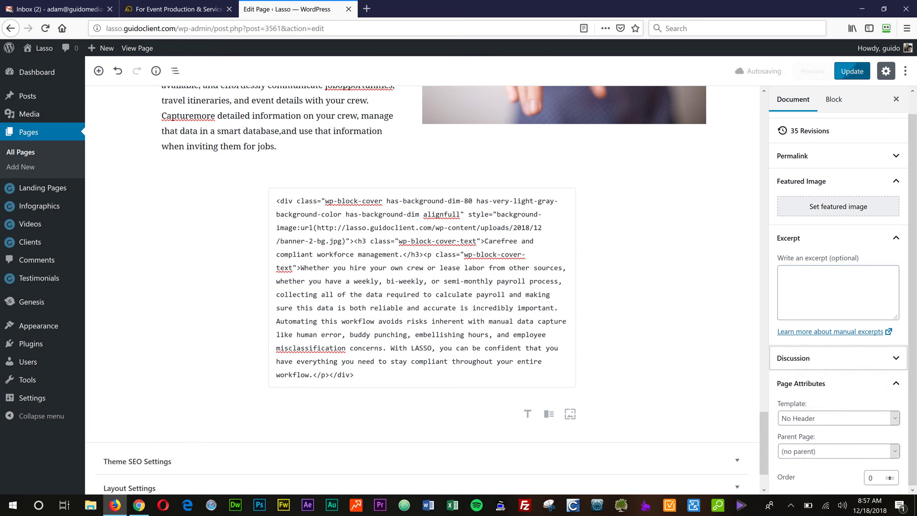
Review the page's Theme SEO Settings and Layout Settings below the content, and return to the page title
scroll(421, 287, down, 1)
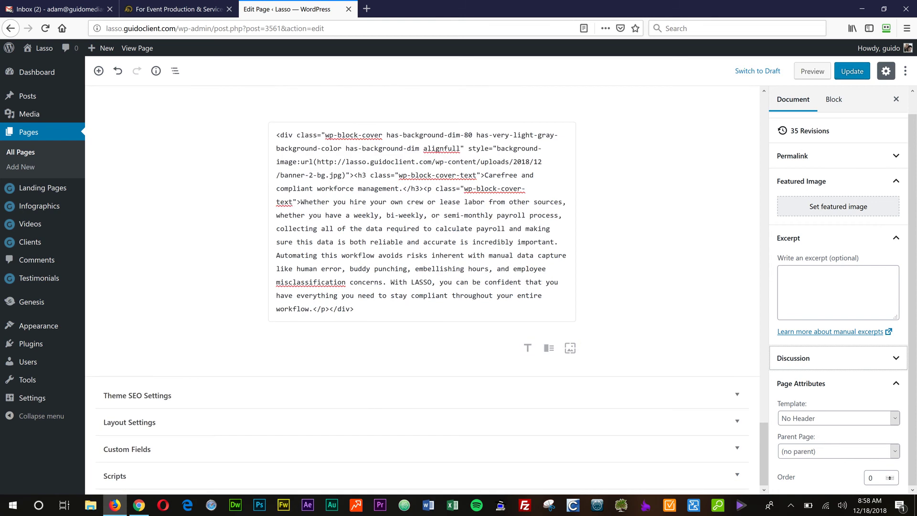
click(137, 394)
scroll(422, 286, down, 6)
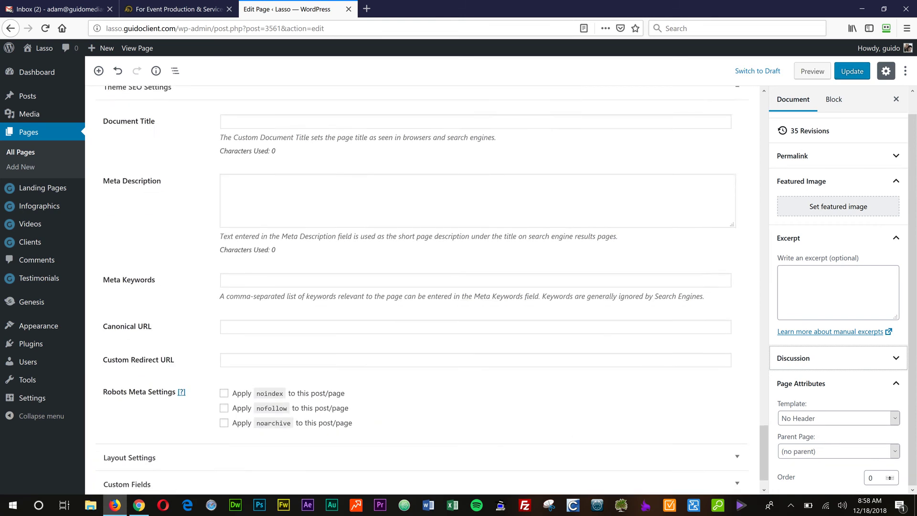
scroll(432, 287, down, 1)
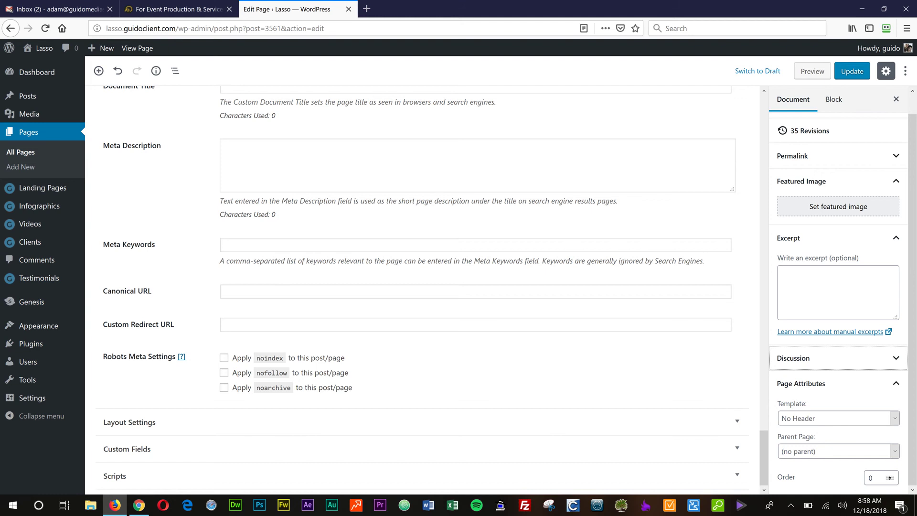
click(130, 422)
scroll(422, 286, down, 3)
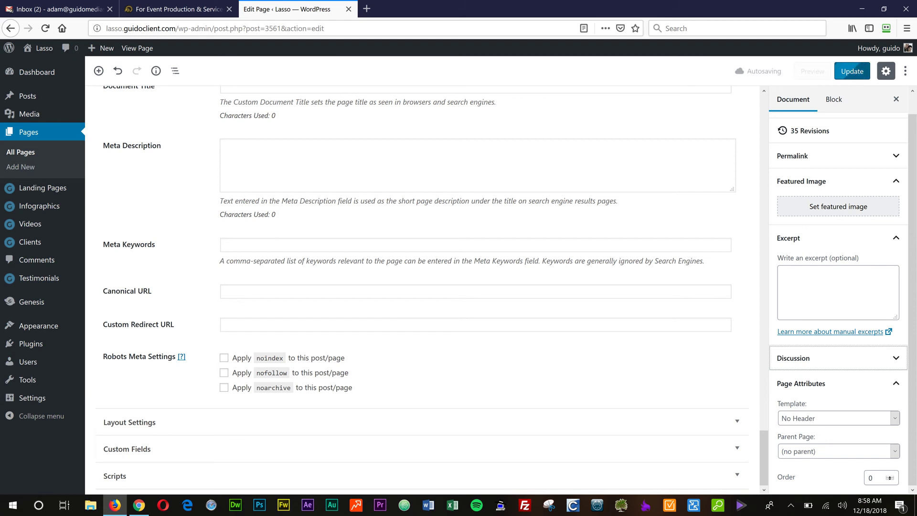
drag(764, 458, 763, 123)
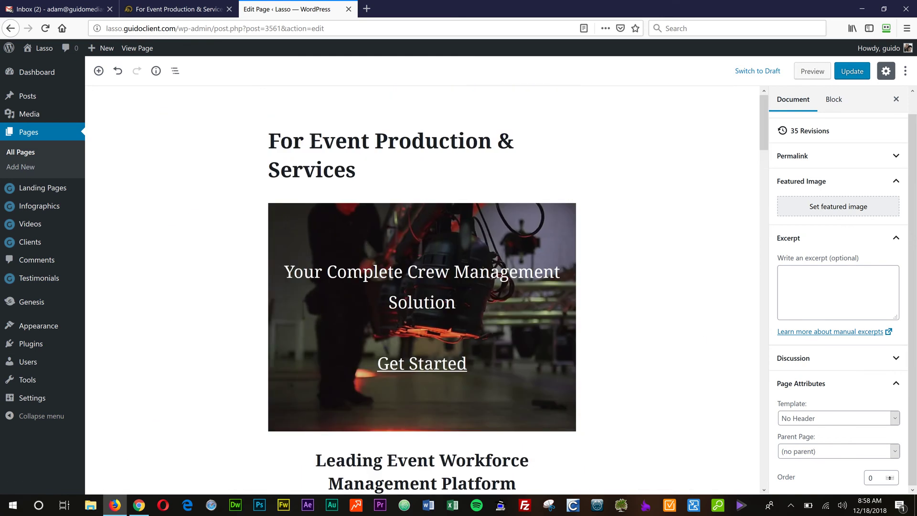
Create a new page titled "Test Page" without saving the current one, and assign it the No Header template
mouse_move(103, 48)
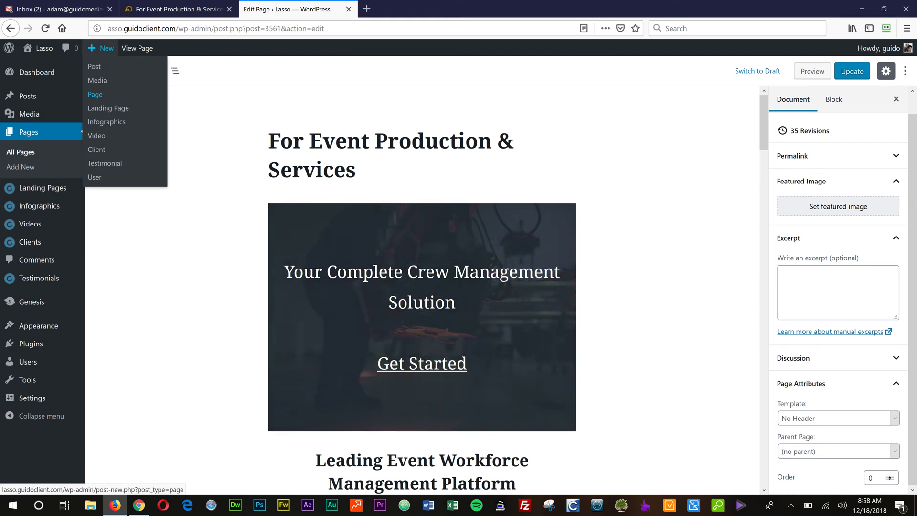
click(95, 94)
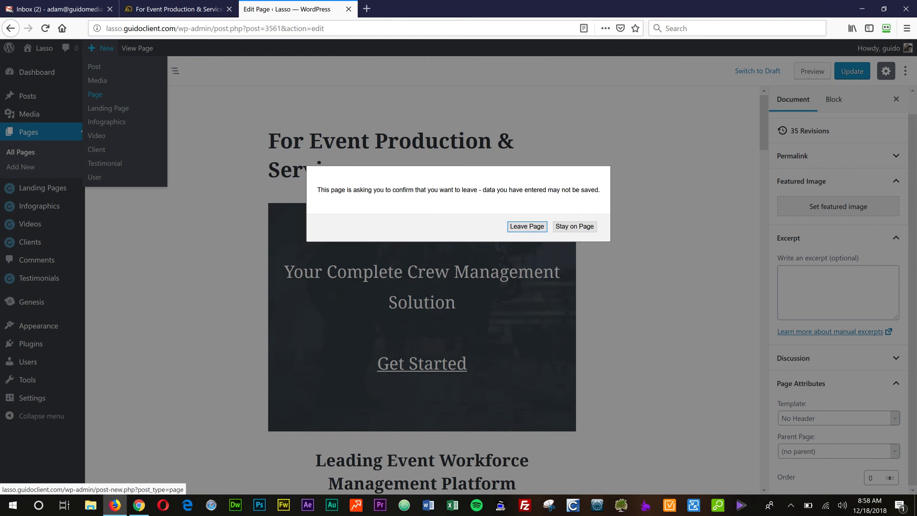
key(Return)
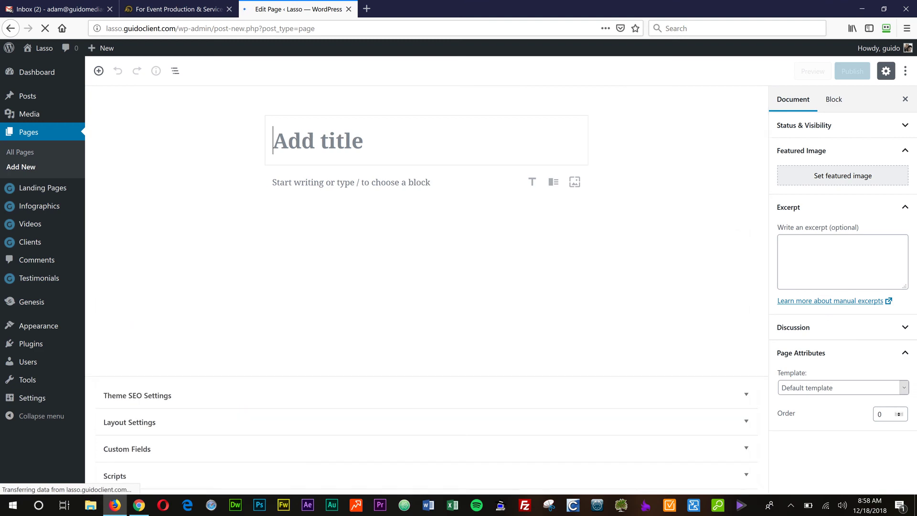
text(Tes)
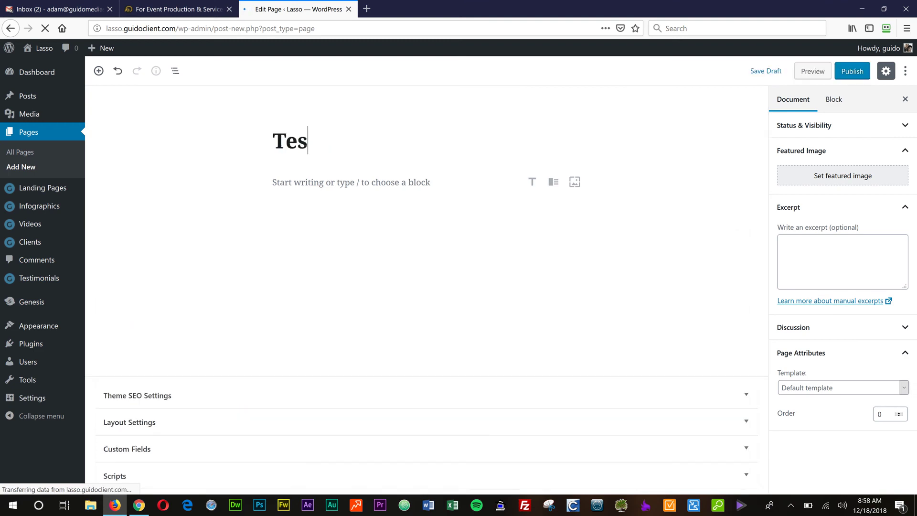
text(t Page)
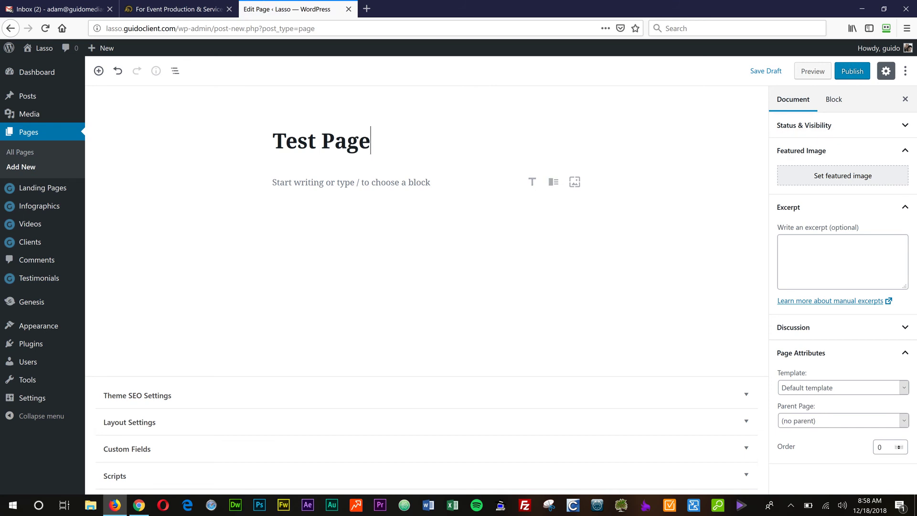
click(843, 388)
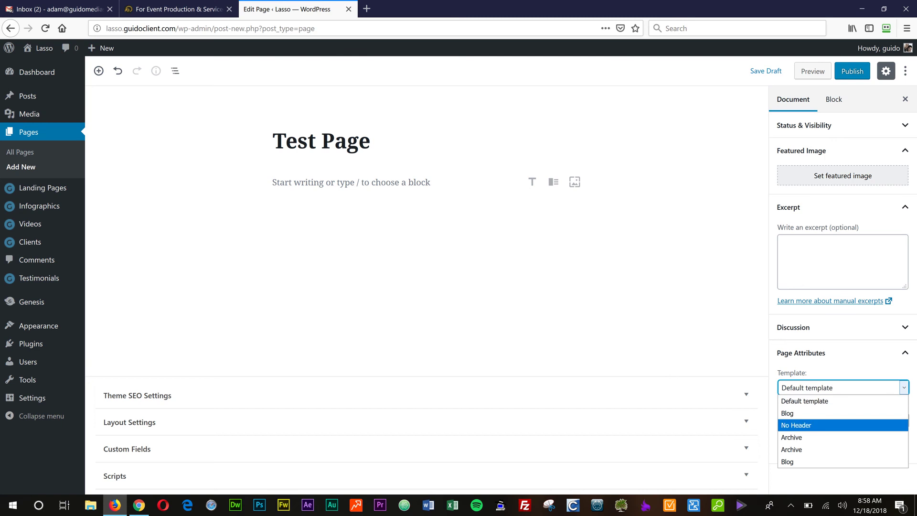
key(Return)
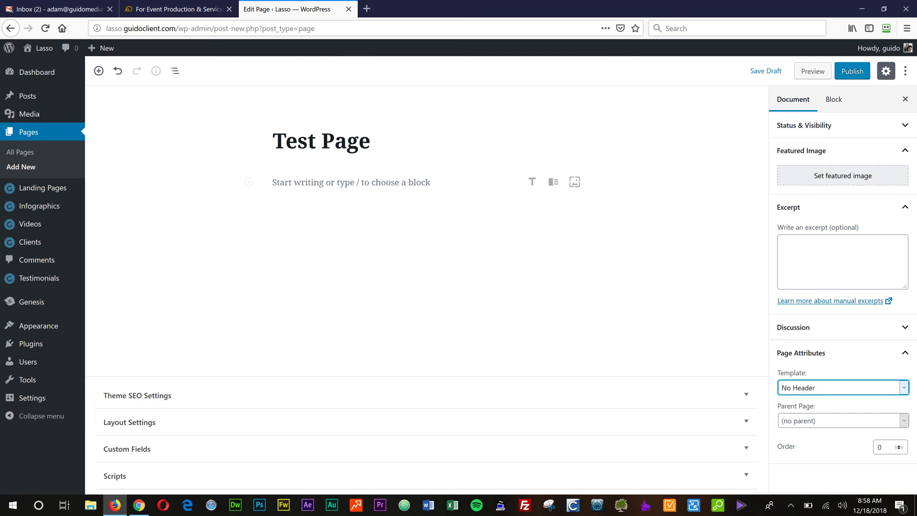
Add a Cover block to the page using the event-management-header.jpg image from the media library
click(99, 71)
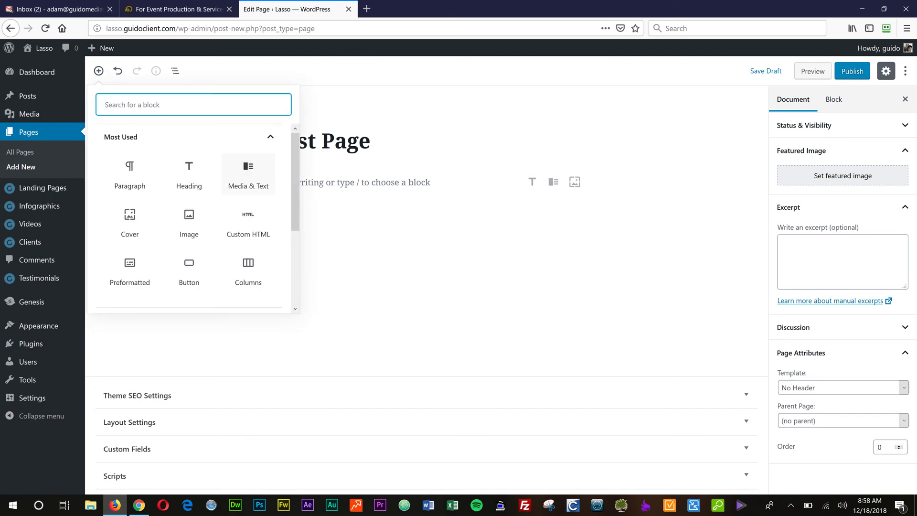
click(129, 219)
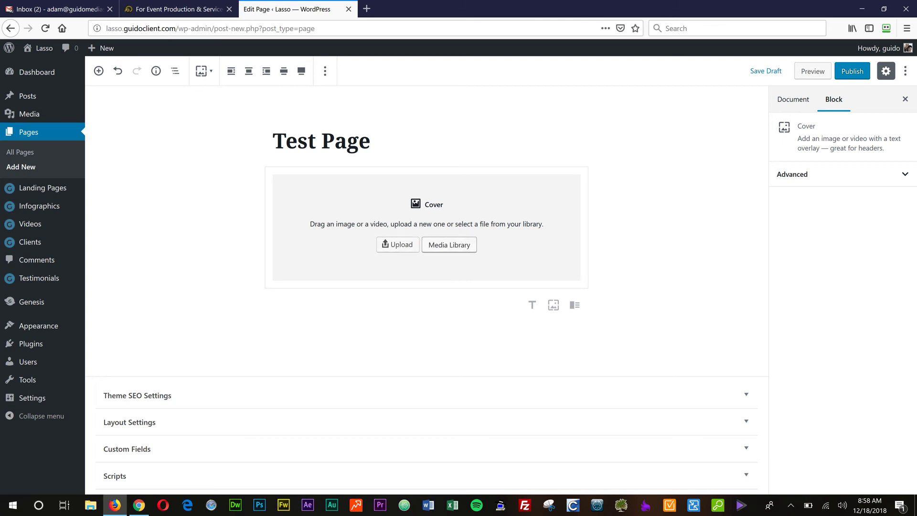
click(448, 244)
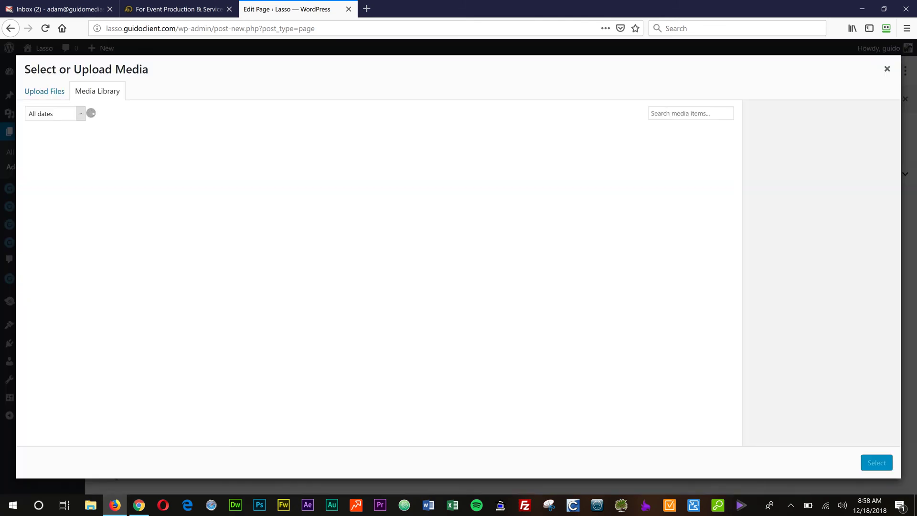
click(617, 247)
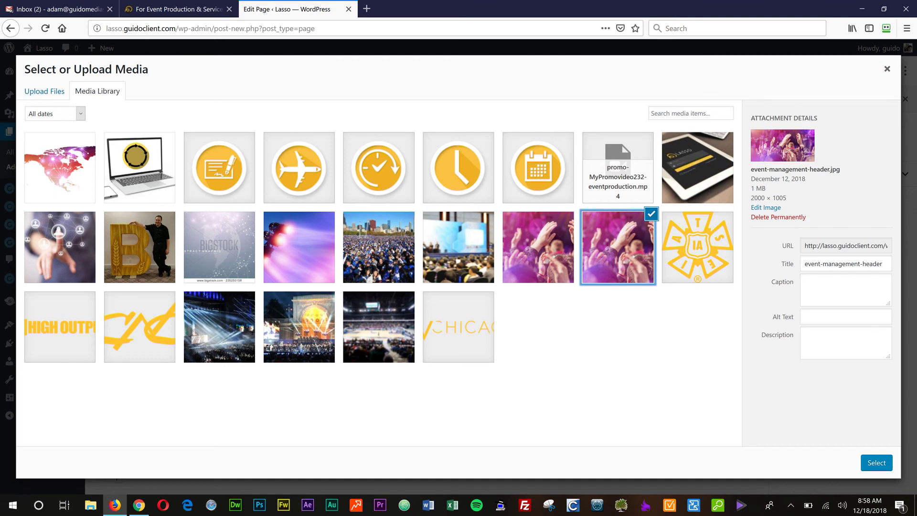
click(876, 462)
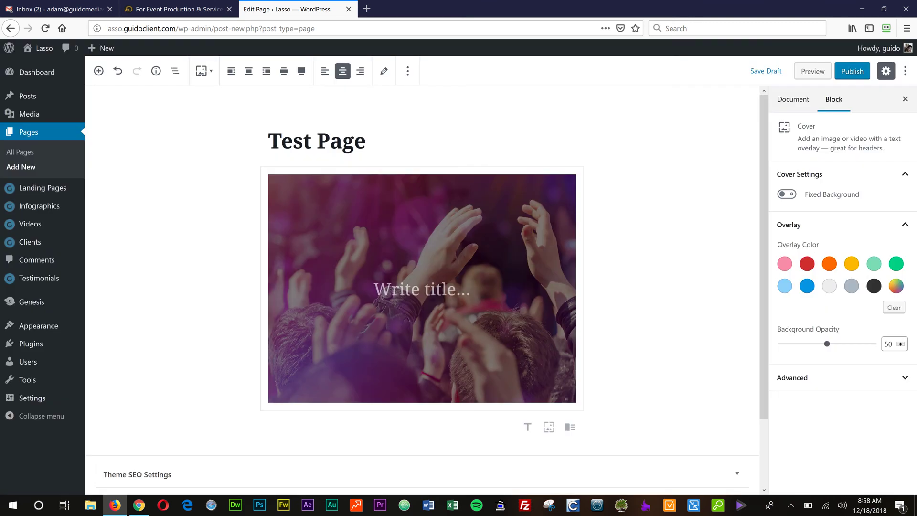
Enter "Test Title", "Content" and "Link" on separate lines as the text over the cover image
click(422, 288)
text(Test Title)
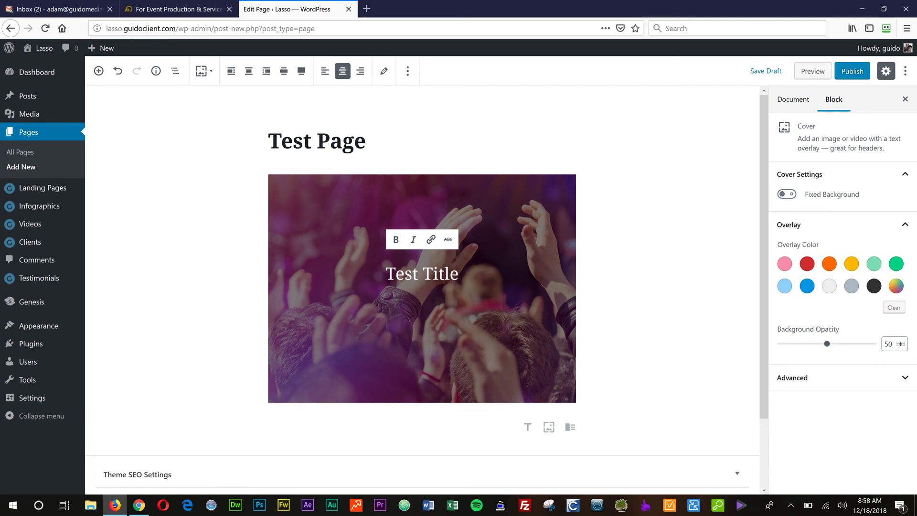
key(Return)
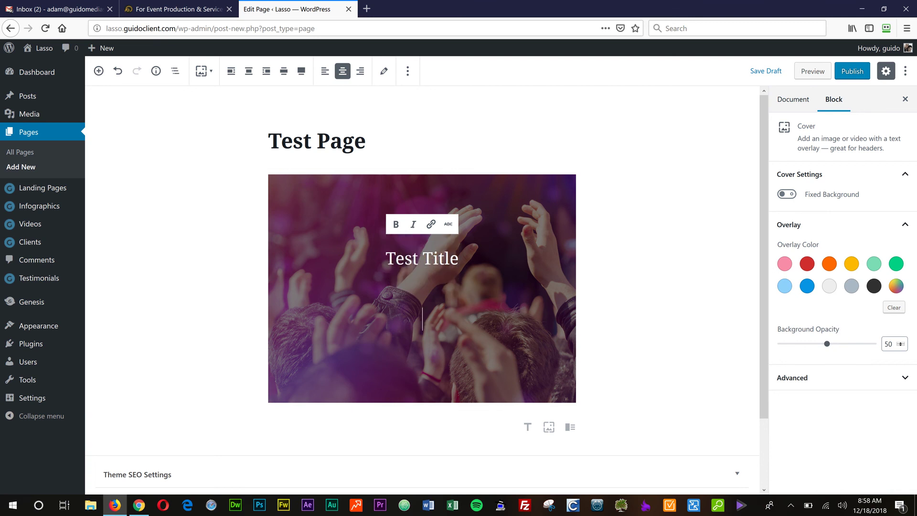
text(Conetn)
key(BackSpace)
key(BackSpace)
key(BackSpace)
text(tent)
key(Return)
text(in)
key(BackSpace)
key(BackSpace)
text(Link)
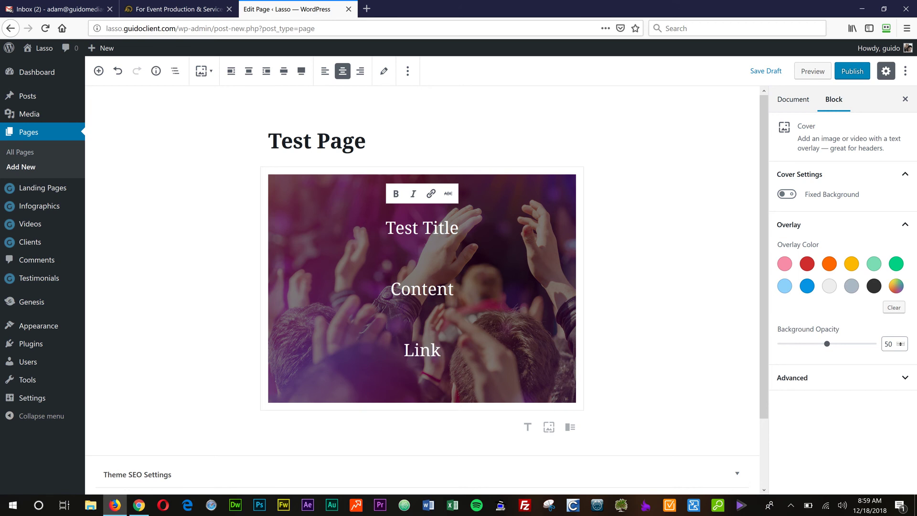
key(shift+Home)
click(431, 193)
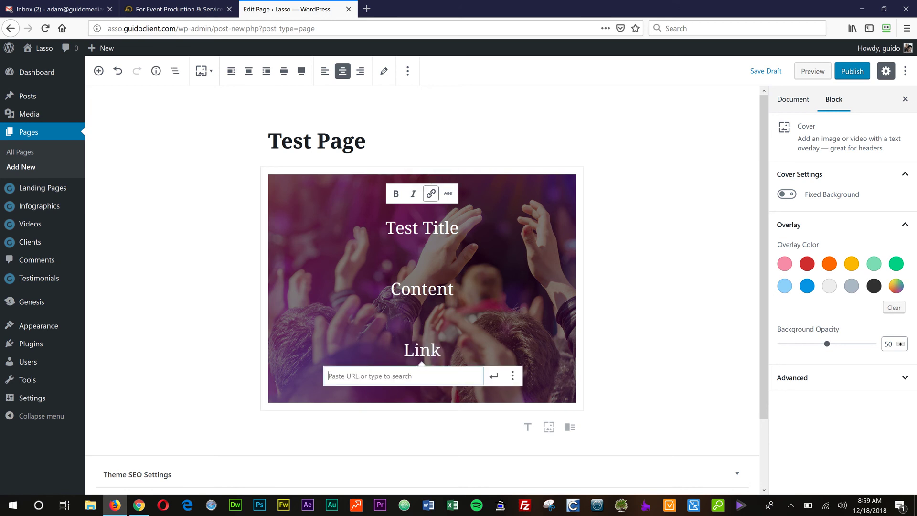
text(http:/)
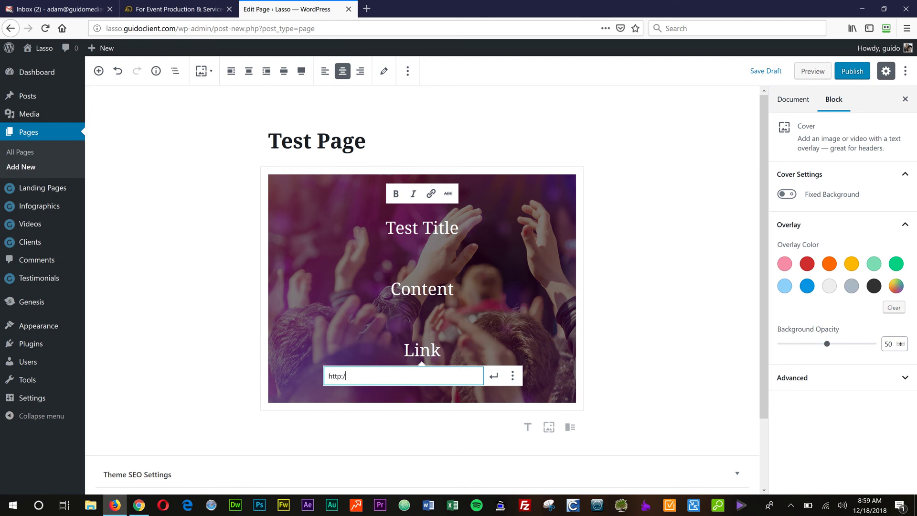
text(/www.google.com)
key(Return)
key(Escape)
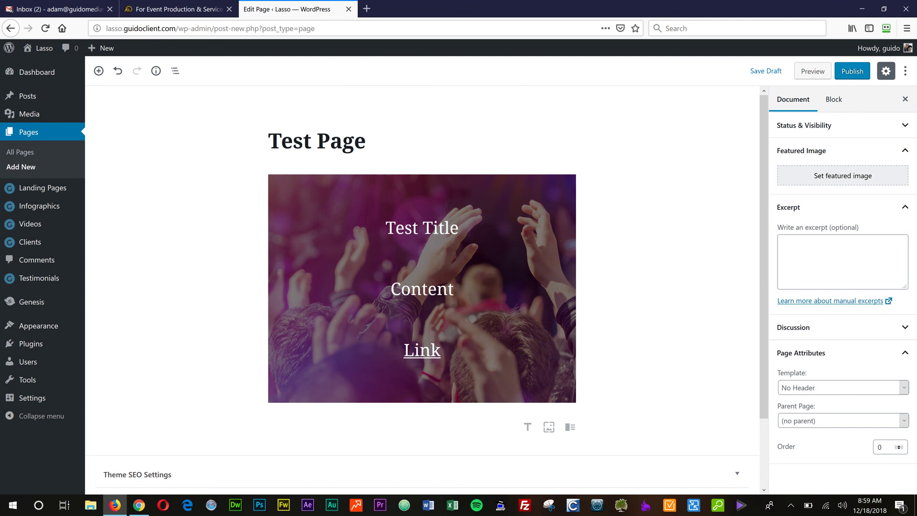
click(422, 363)
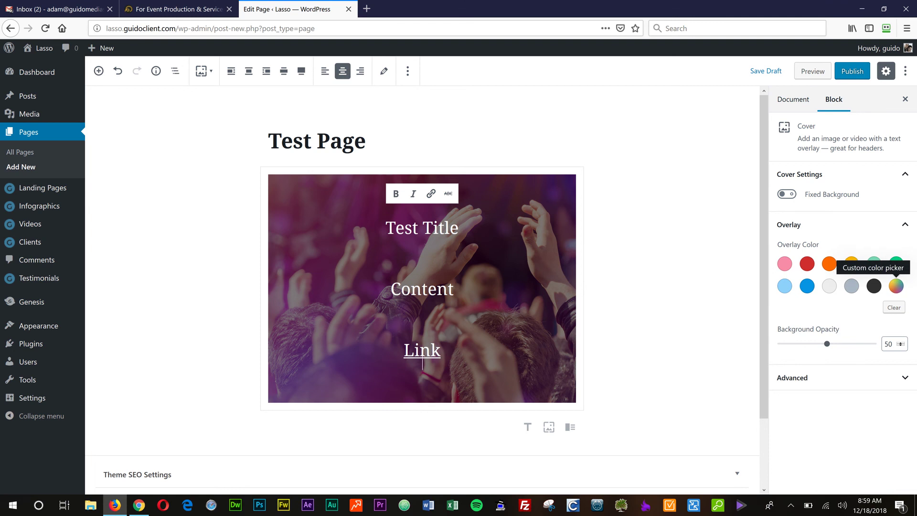
click(850, 264)
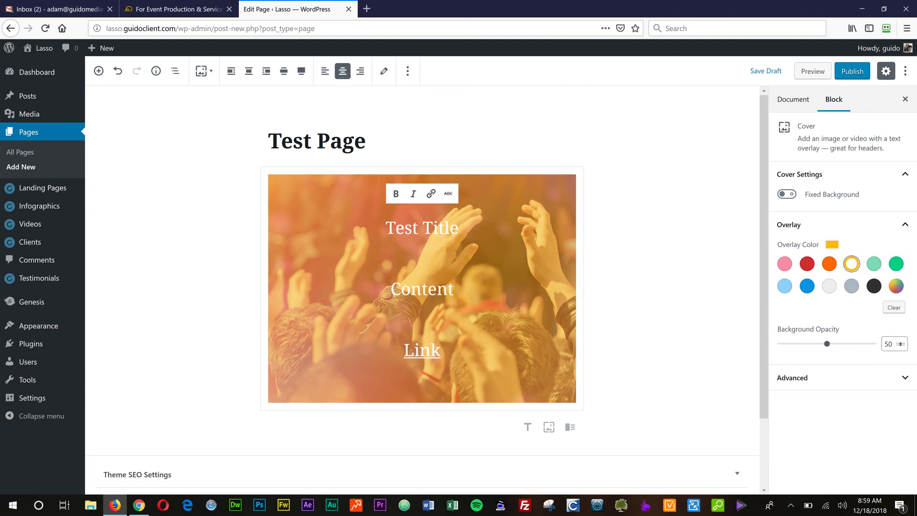
Add a centered H2 Heading block reading "Test Heading" below the cover
scroll(422, 286, down, 3)
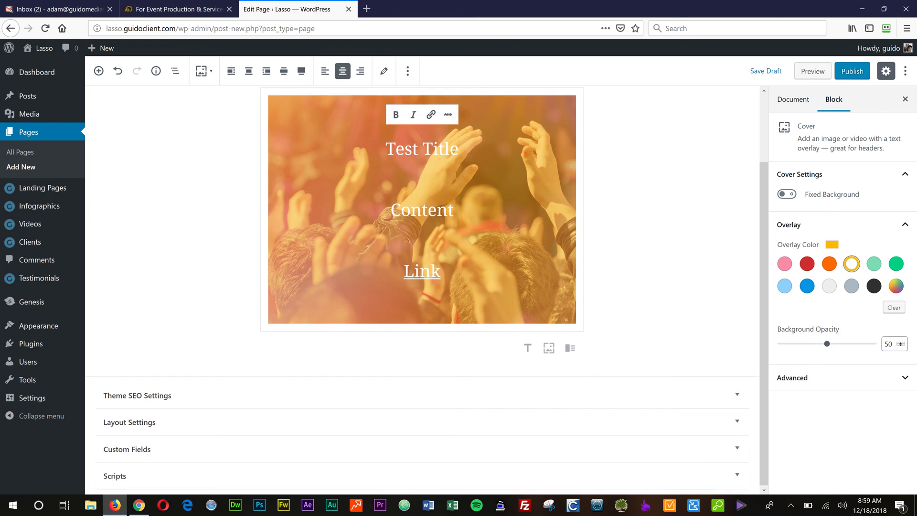
click(98, 71)
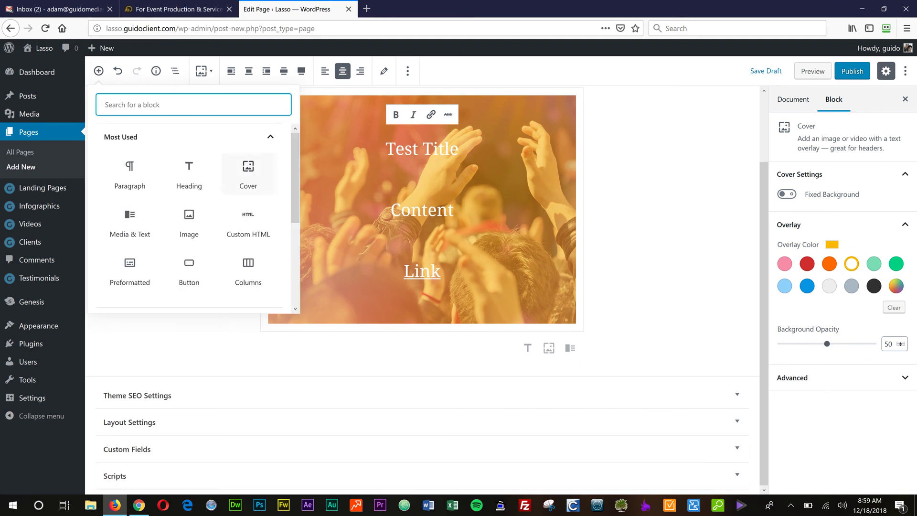
click(189, 173)
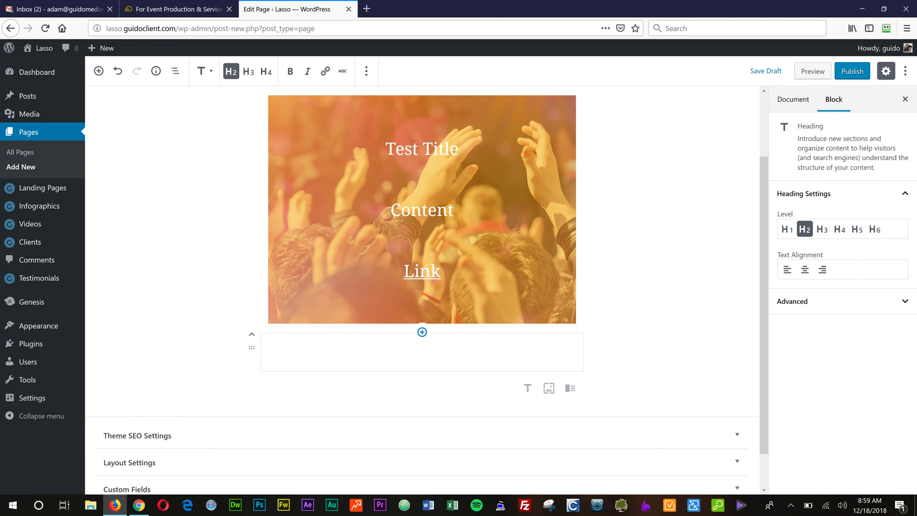
text(Testi)
key(BackSpace)
text(Heading)
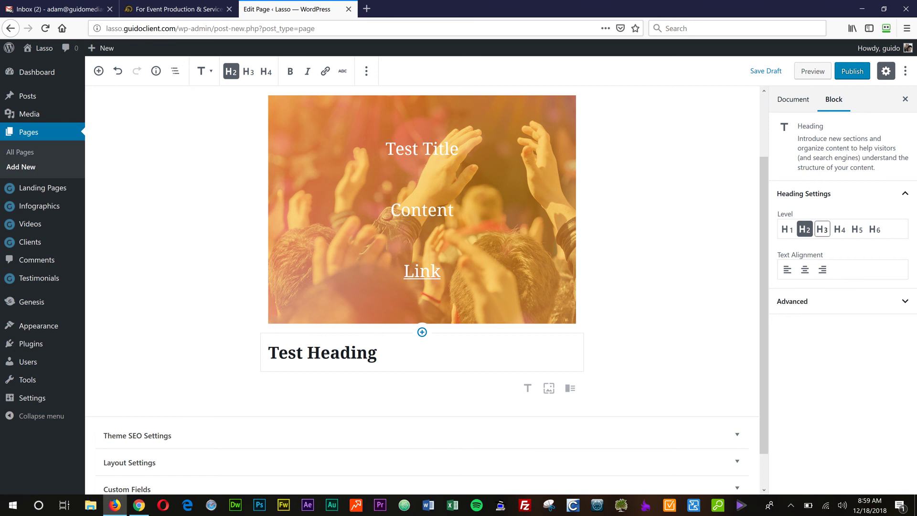
click(804, 270)
Give the heading the additional CSS class "intro"
click(842, 301)
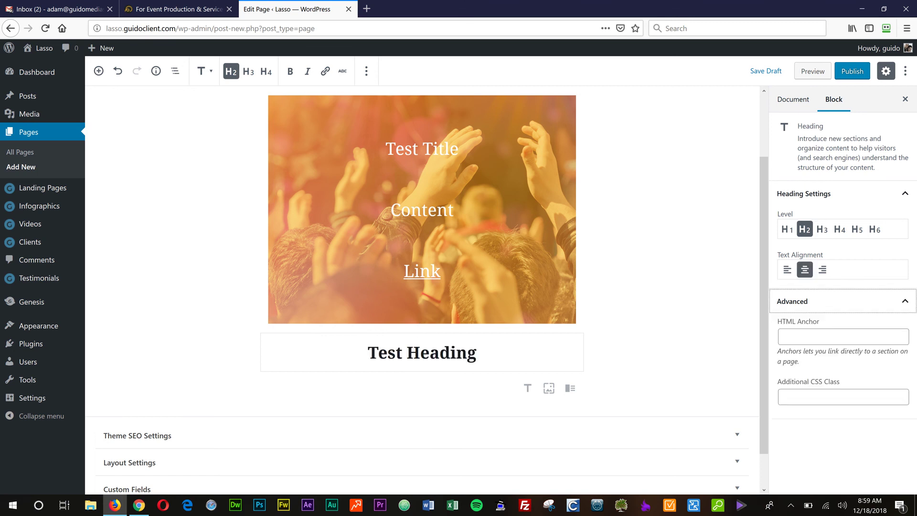
click(842, 396)
text(instro)
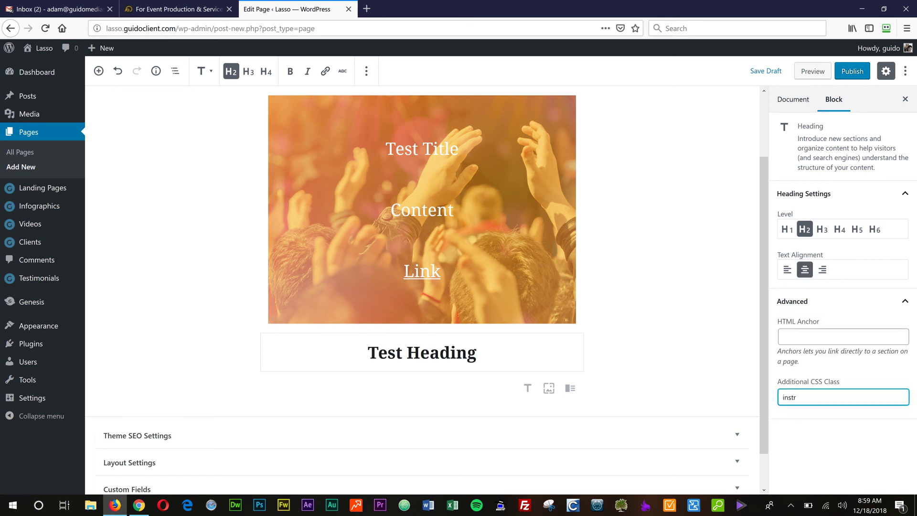
key(BackSpace)
key(BackSpace)
key(BackSpace)
key(BackSpace)
text(tro)
click(842, 301)
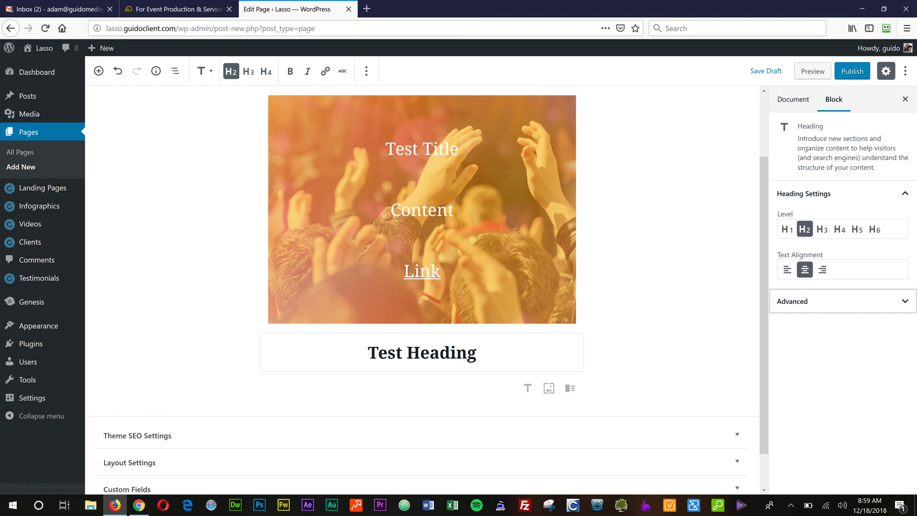
Add a Paragraph block with the filler text "alskfjas;ldkfjas;lkjasfl;kjasdf" below the heading
click(101, 73)
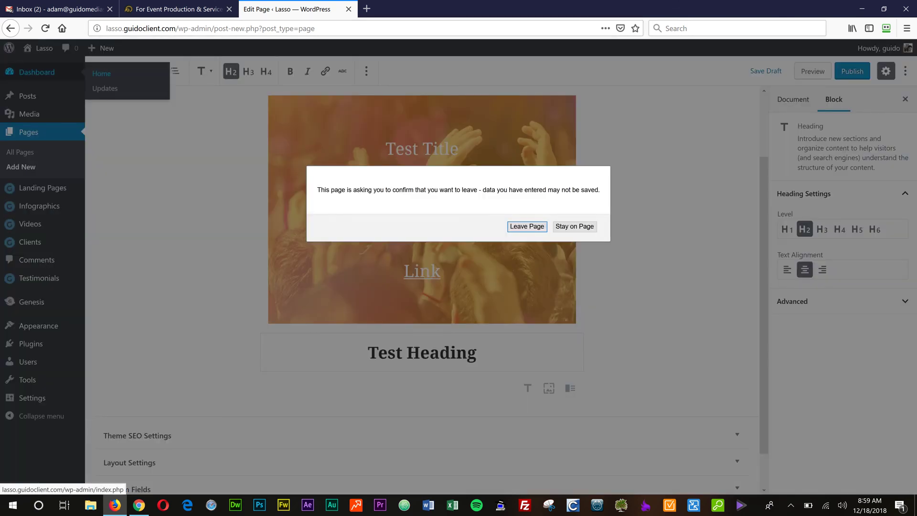
click(575, 226)
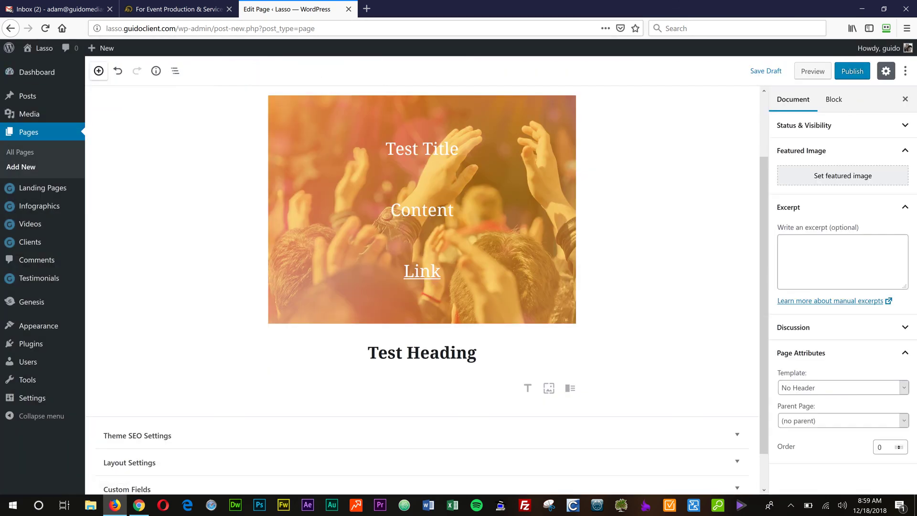
click(98, 71)
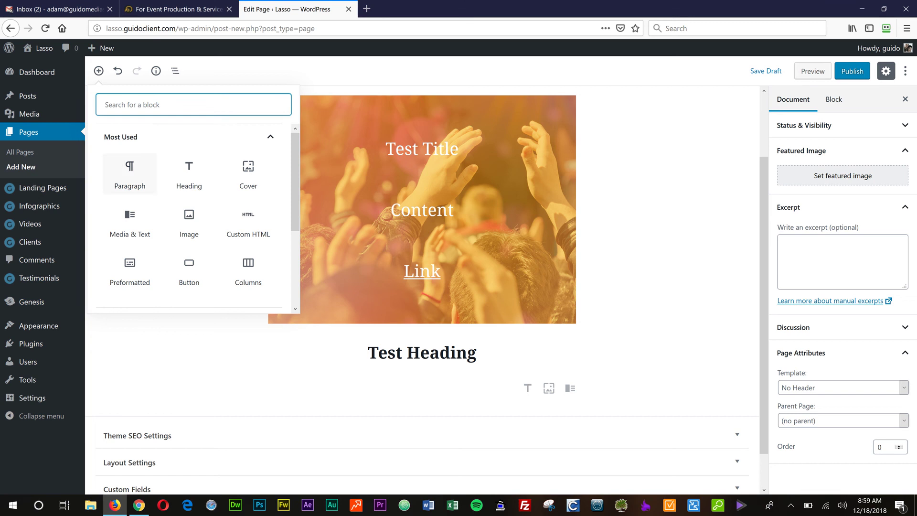
click(129, 174)
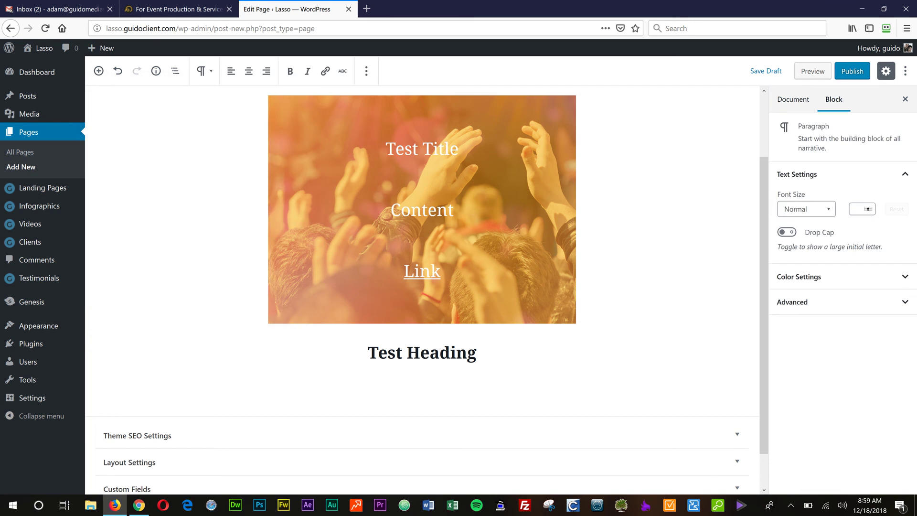
text(alskfjas;ldkfjas;lkjasfl;kjasdf)
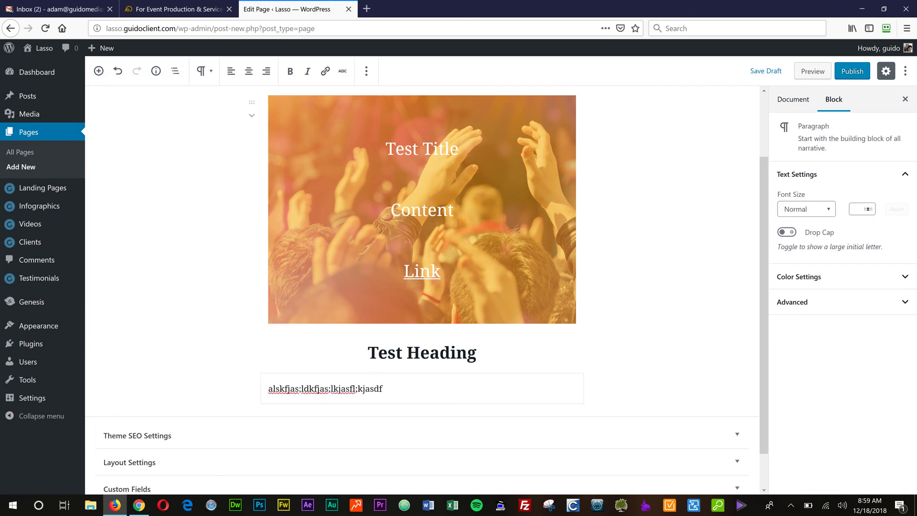
scroll(422, 289, down, 1)
key(Escape)
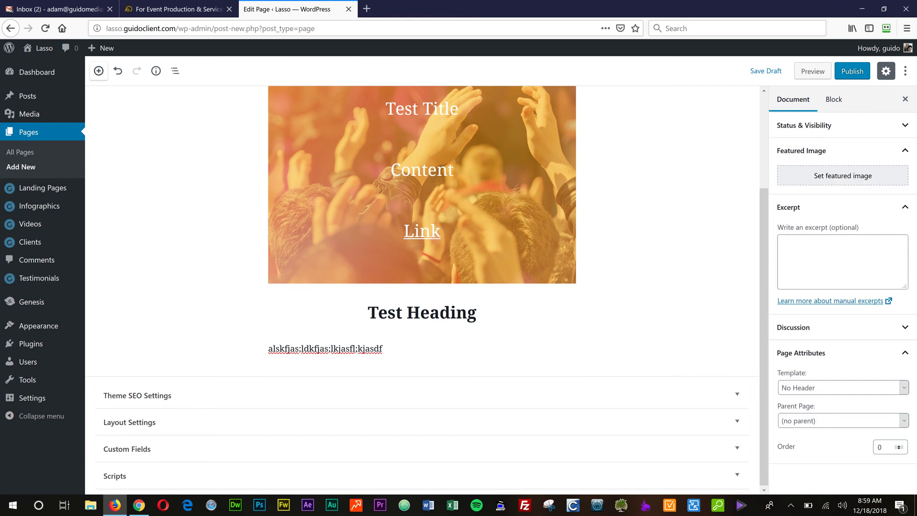
Add a Media & Text block below the paragraph and fill its media area with the purple stage-lights image from the media library
click(98, 71)
click(129, 221)
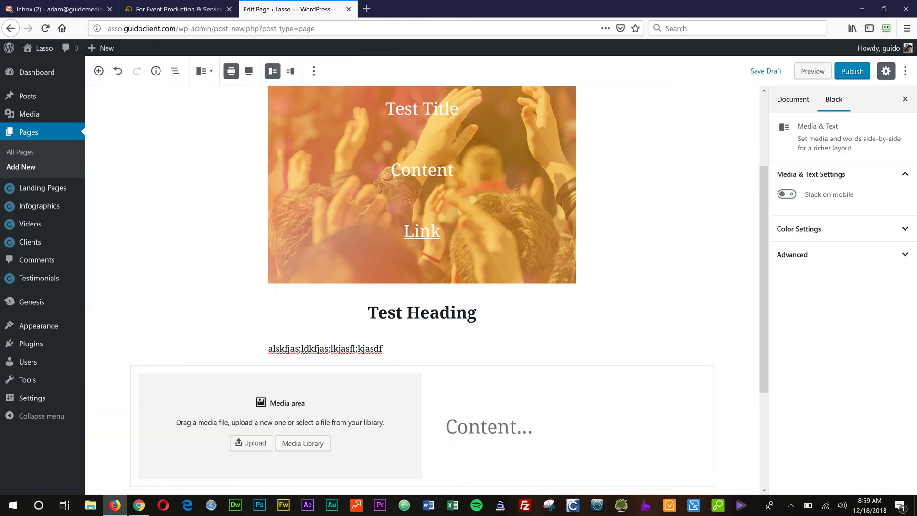
click(302, 370)
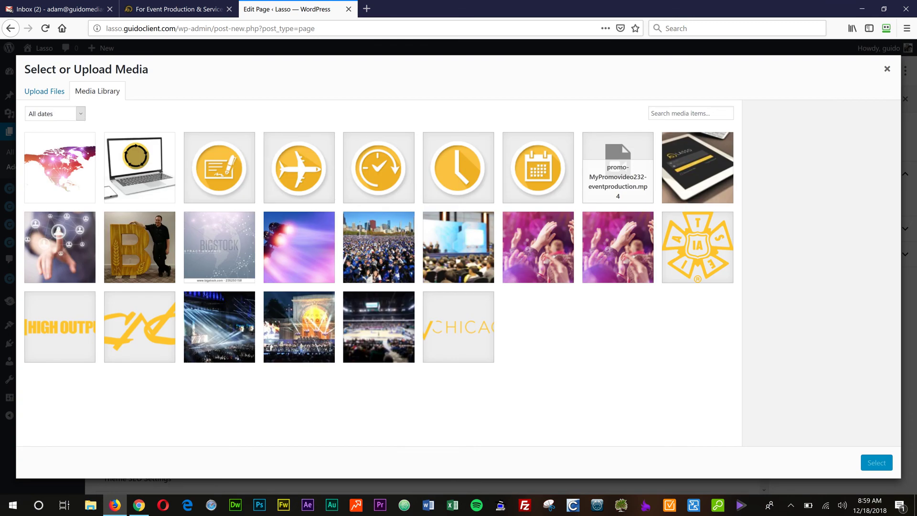
click(299, 247)
click(876, 462)
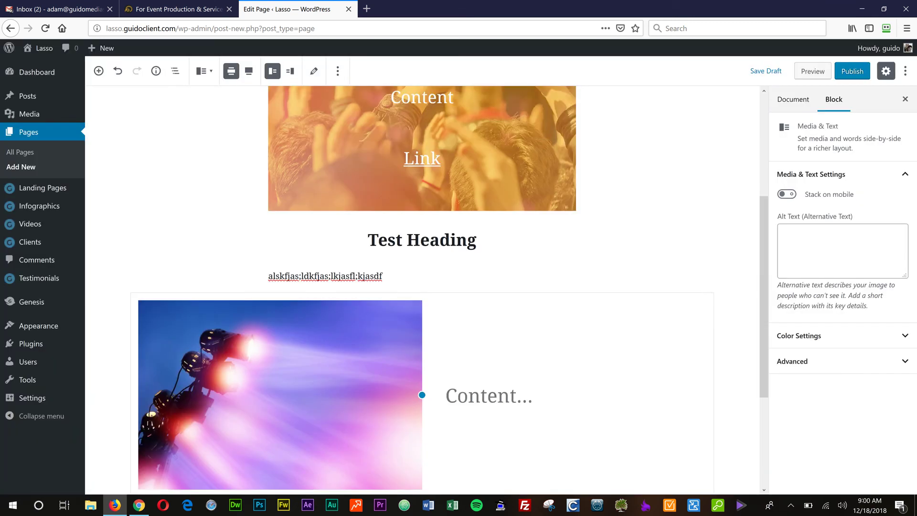
Enter "Title", the filler text "aa;lksdfa;lskfjas;dlkfjasdf" and "Link" as three separate paragraphs in the Media & Text block's content area
scroll(422, 290, down, 1)
click(488, 340)
text(Title)
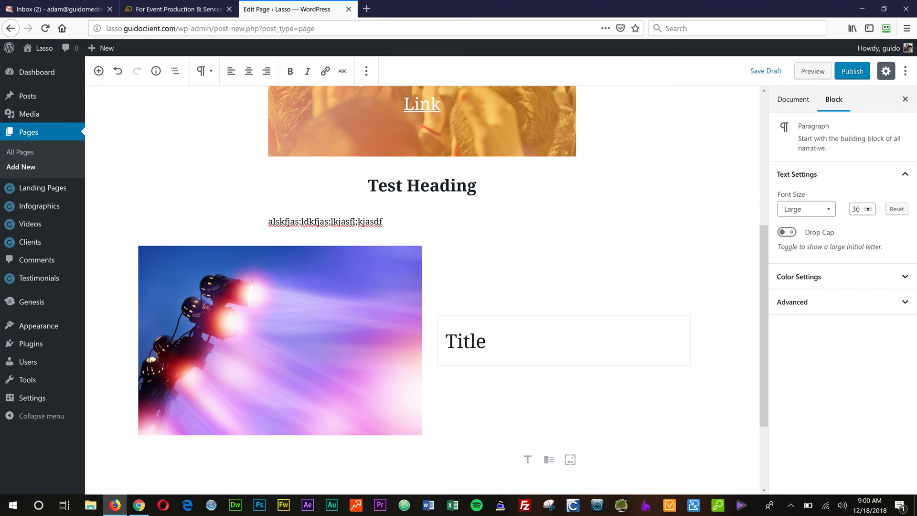
key(Return)
text(aa;lksdfa;lskfjas;dlkfjasdf)
key(Return)
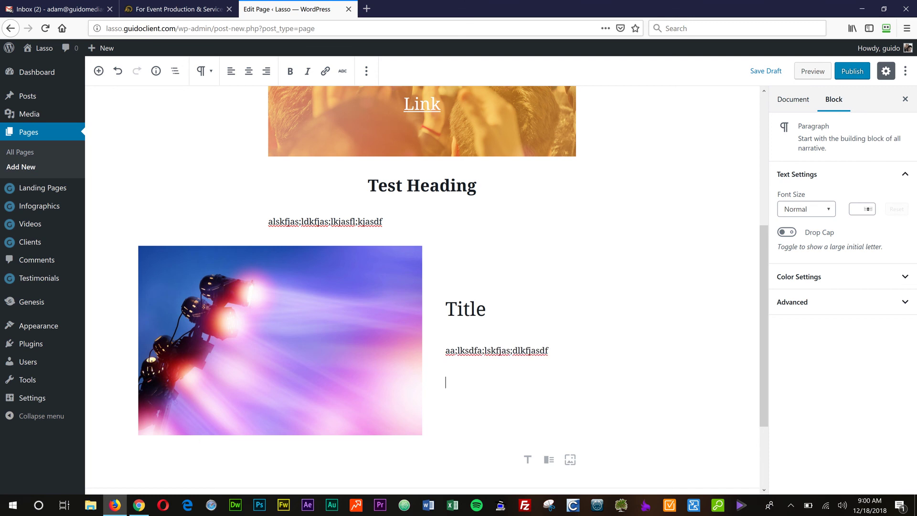
text(Link)
key(shift+Left)
key(shift+Left)
key(shift+Left)
key(shift+Left)
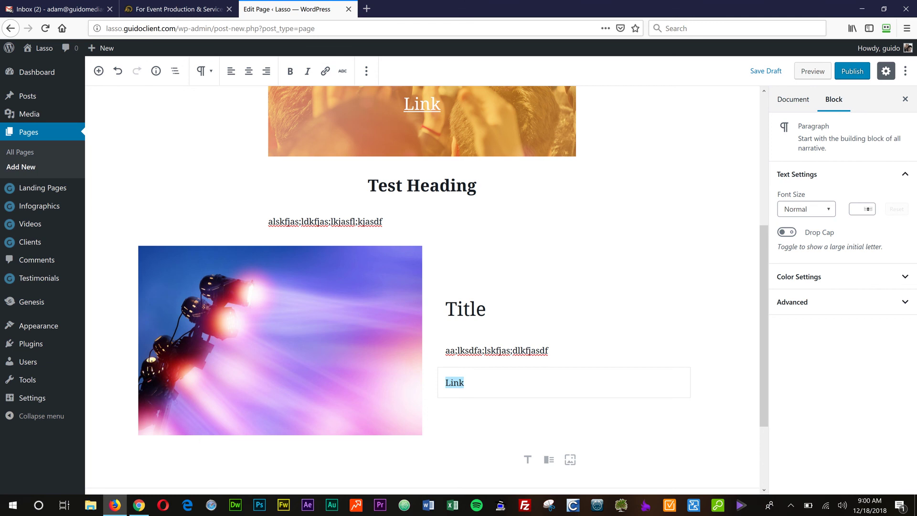
click(324, 70)
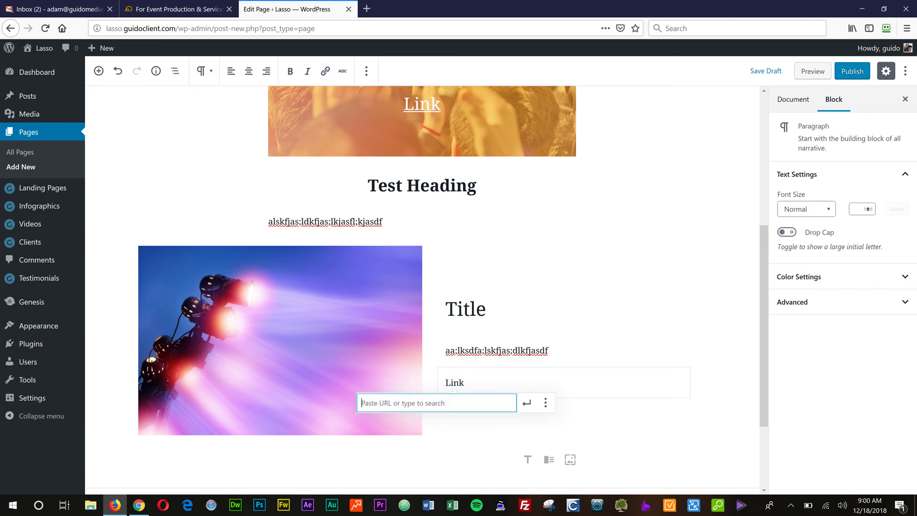
click(564, 415)
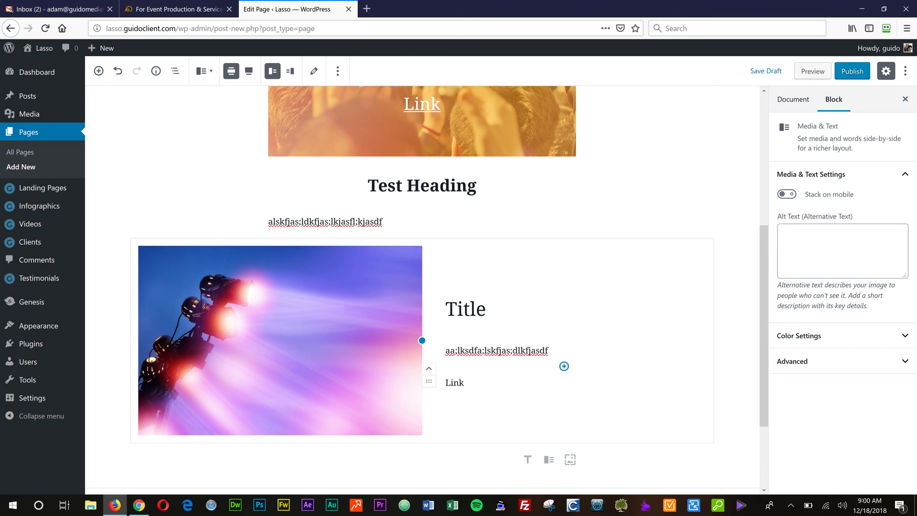
Center the "Link" paragraph in the Media & Text block and give it light green text on an orange background
click(427, 380)
click(248, 71)
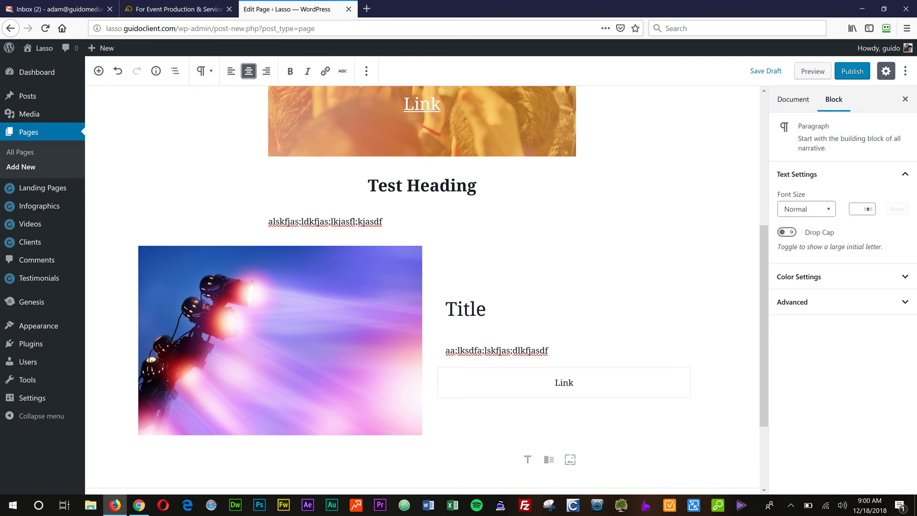
click(841, 277)
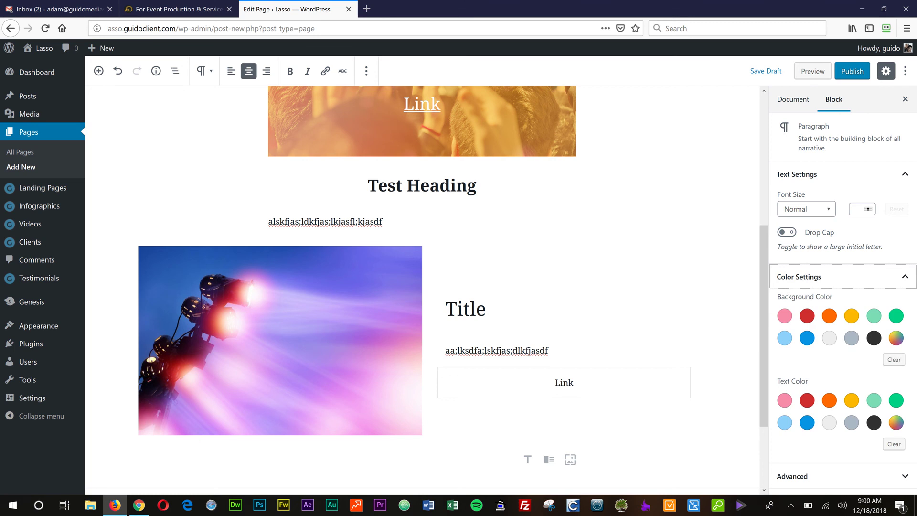
click(873, 400)
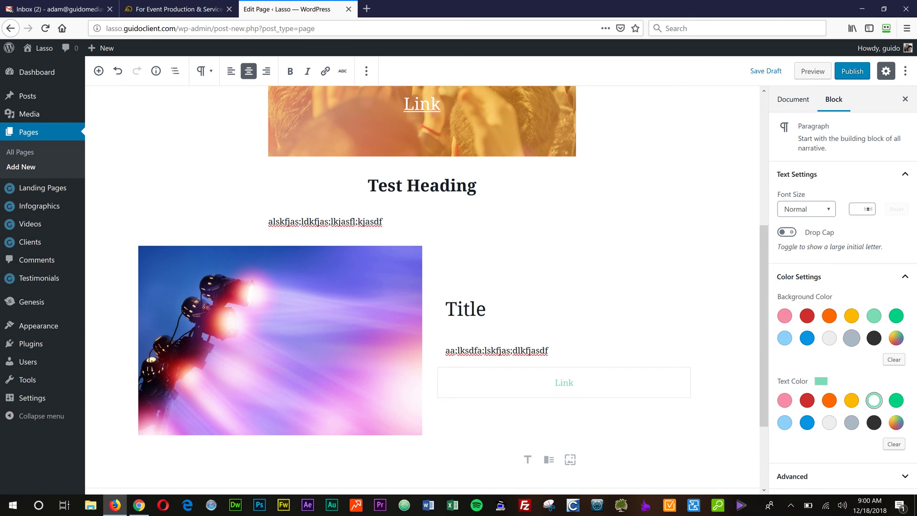
click(829, 315)
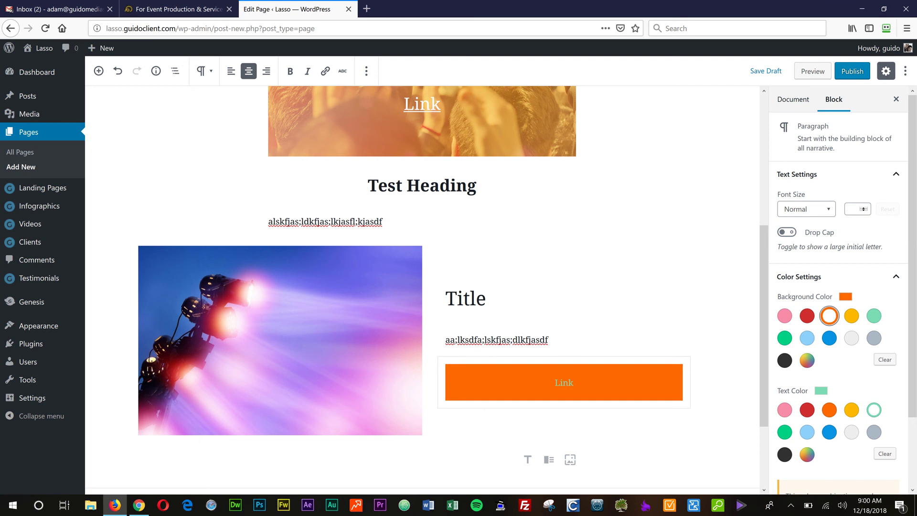
scroll(422, 286, down, 3)
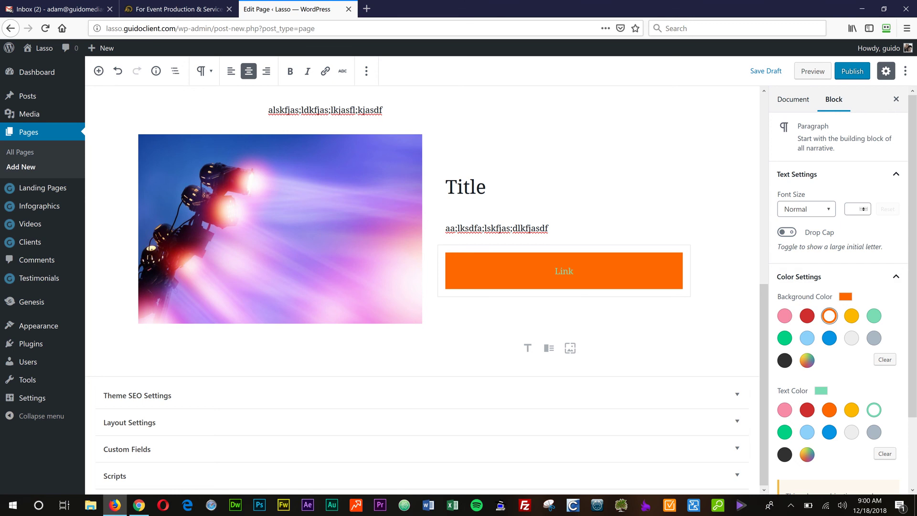
double_click(466, 186)
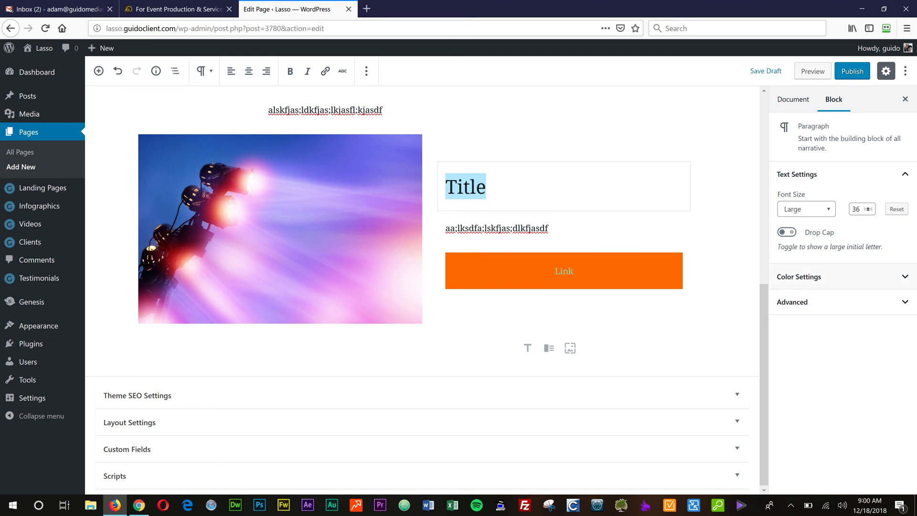
scroll(423, 286, up, 3)
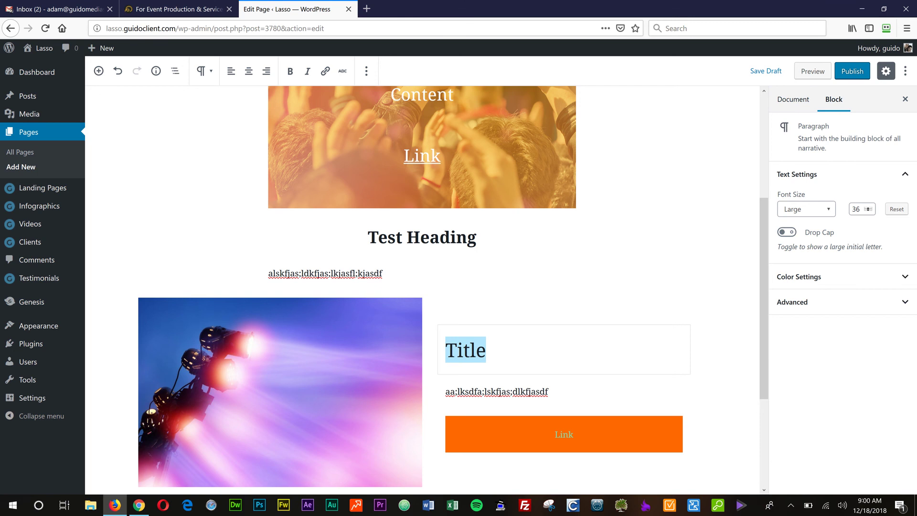
Publish the page and review its cover, heading, paragraph and Media & Text section on the live site
click(851, 71)
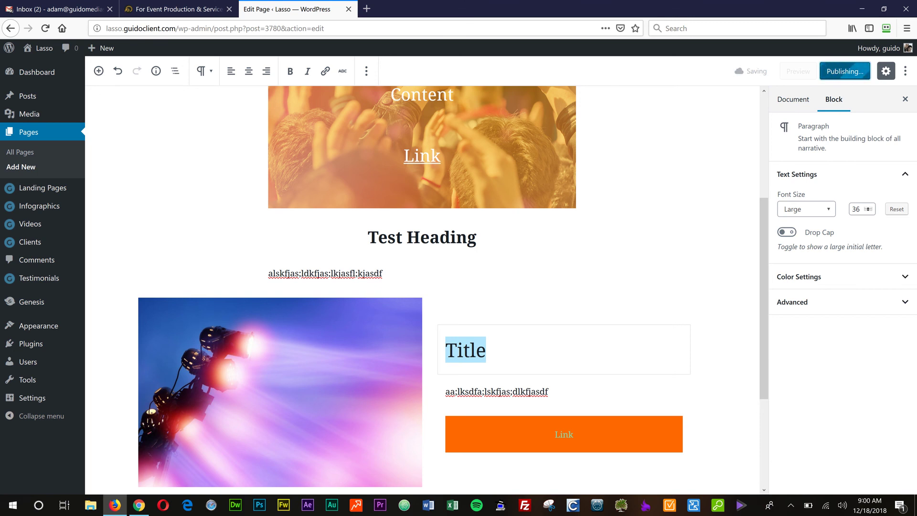
click(158, 101)
key(Return)
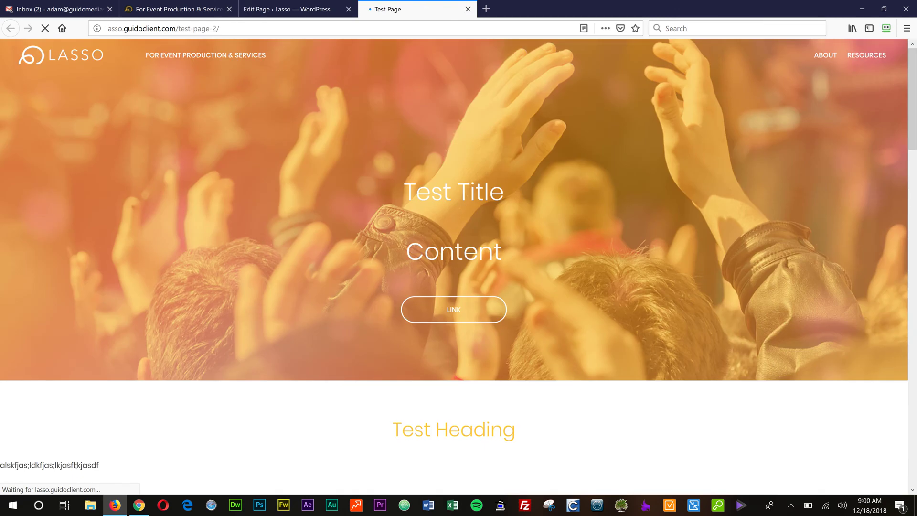
scroll(454, 266, down, 3)
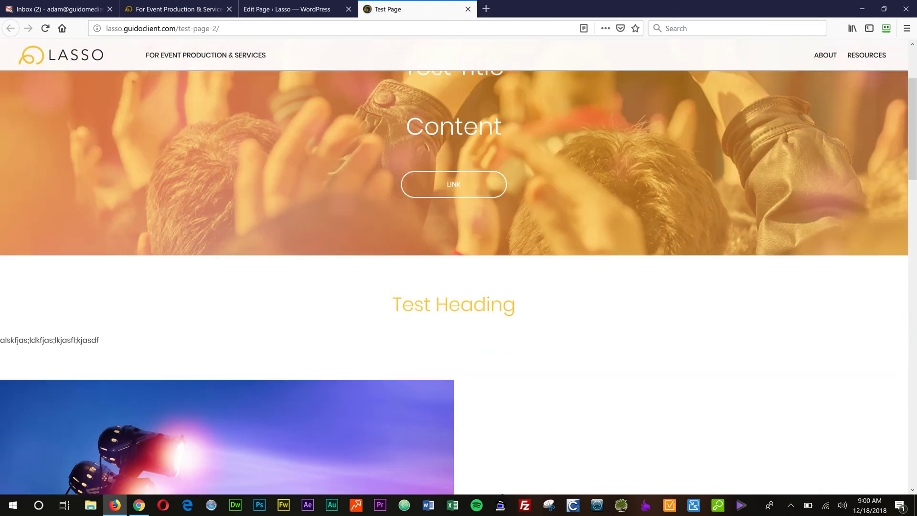
scroll(459, 281, down, 5)
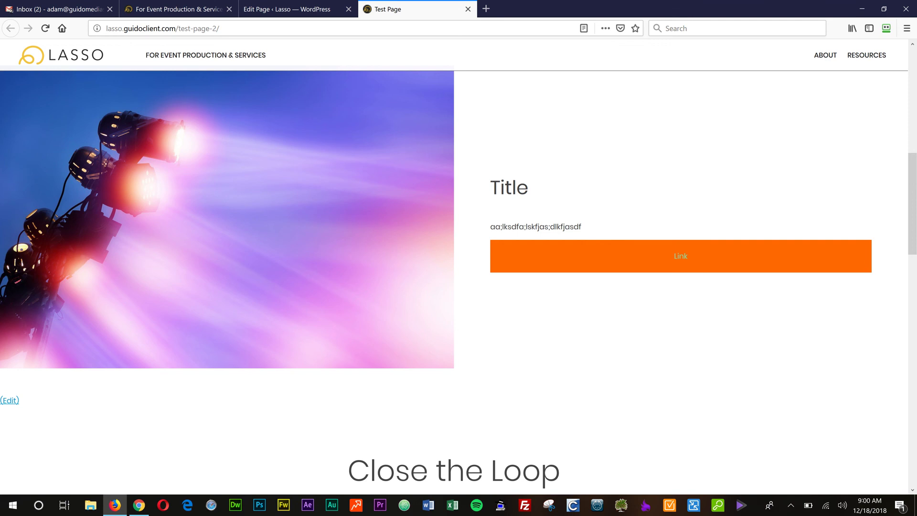
scroll(459, 282, up, 5)
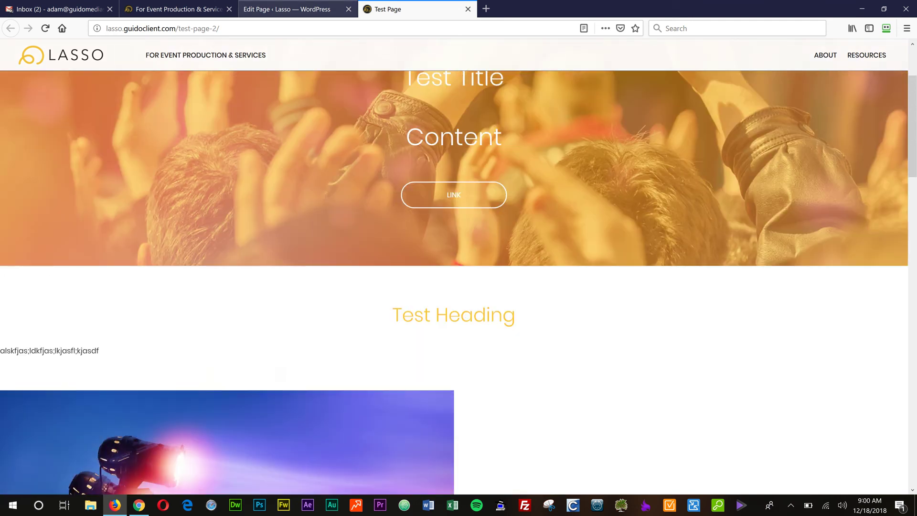
click(287, 9)
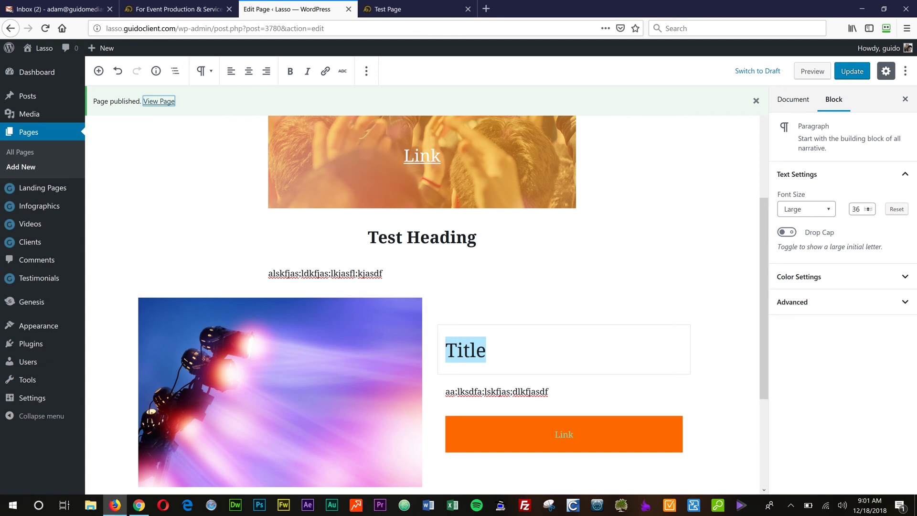